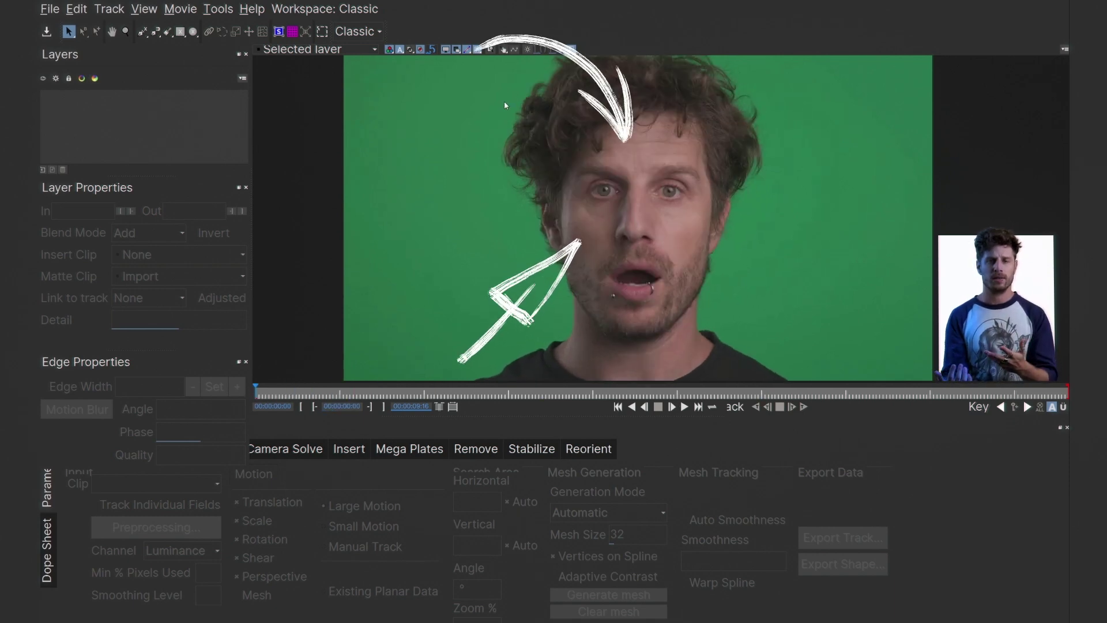
Draw a closed X-spline around the man's face, from the hairline down to below the chin
left_click(142, 31)
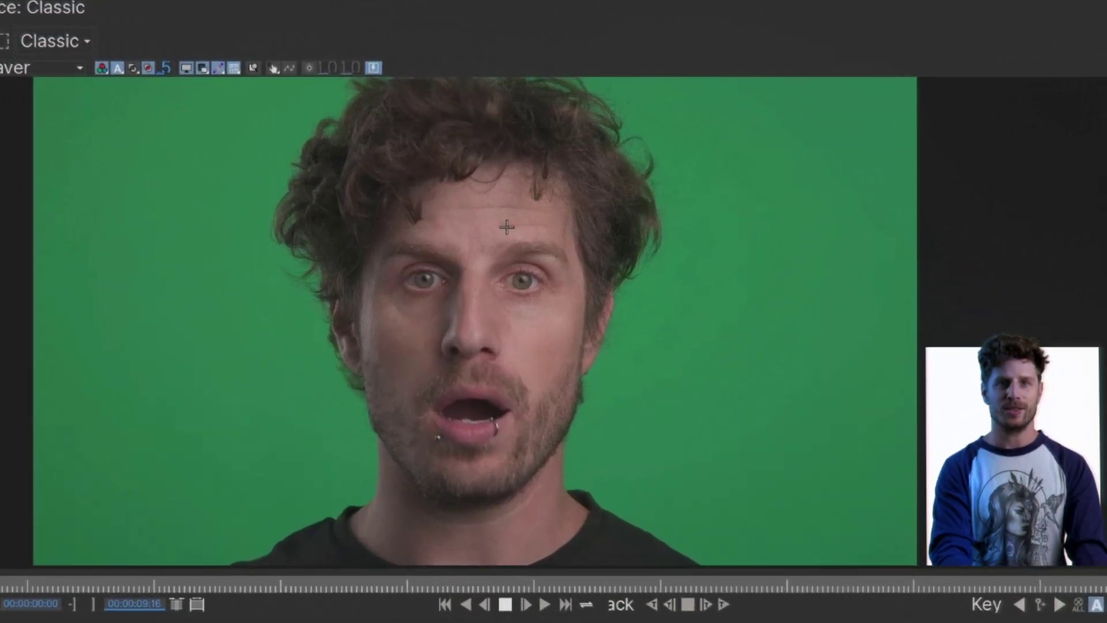
left_click(471, 136)
left_click(393, 166)
left_click(355, 200)
left_click(338, 249)
left_click(334, 303)
left_click(343, 348)
left_click(348, 365)
left_click(368, 414)
left_click(384, 464)
left_click(421, 505)
left_click(473, 523)
left_click(515, 515)
left_click(533, 504)
left_click(585, 444)
left_click(600, 392)
left_click(626, 322)
left_click(634, 271)
left_click(616, 200)
left_click(582, 142)
double_click(531, 112)
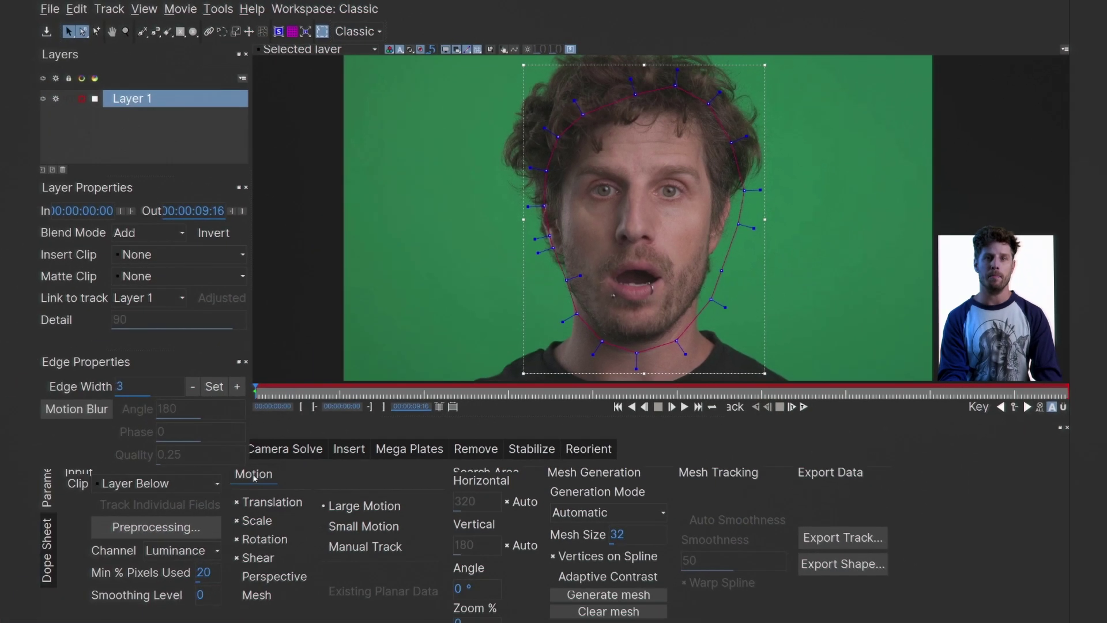
Enable Mesh motion for the face layer and generate a Uniform mesh with a mesh size of 20
left_click(259, 598)
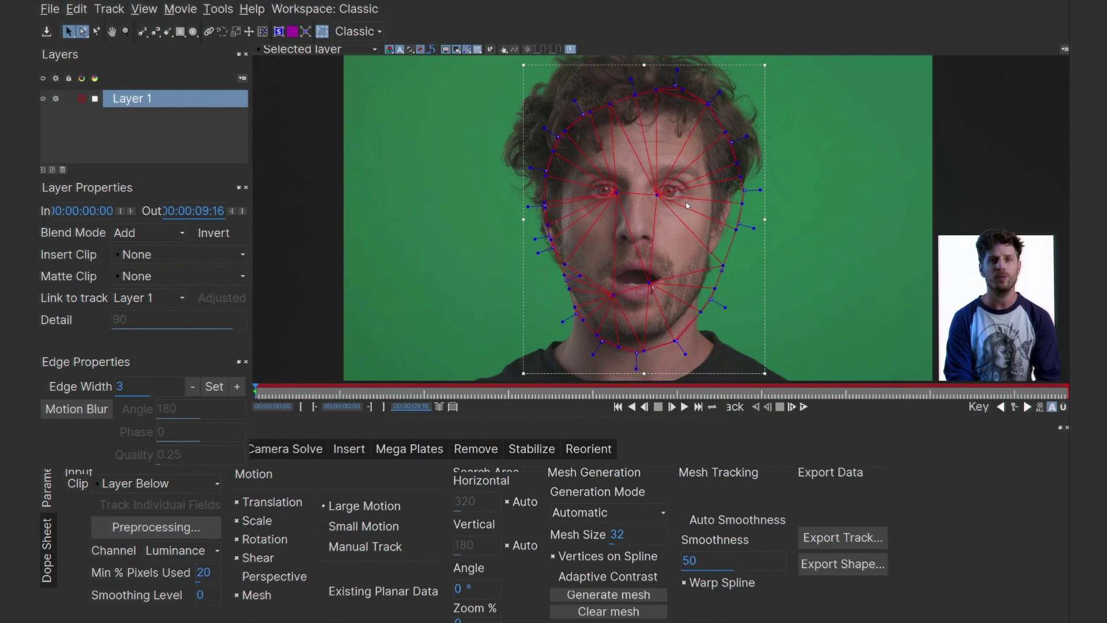
left_click(661, 513)
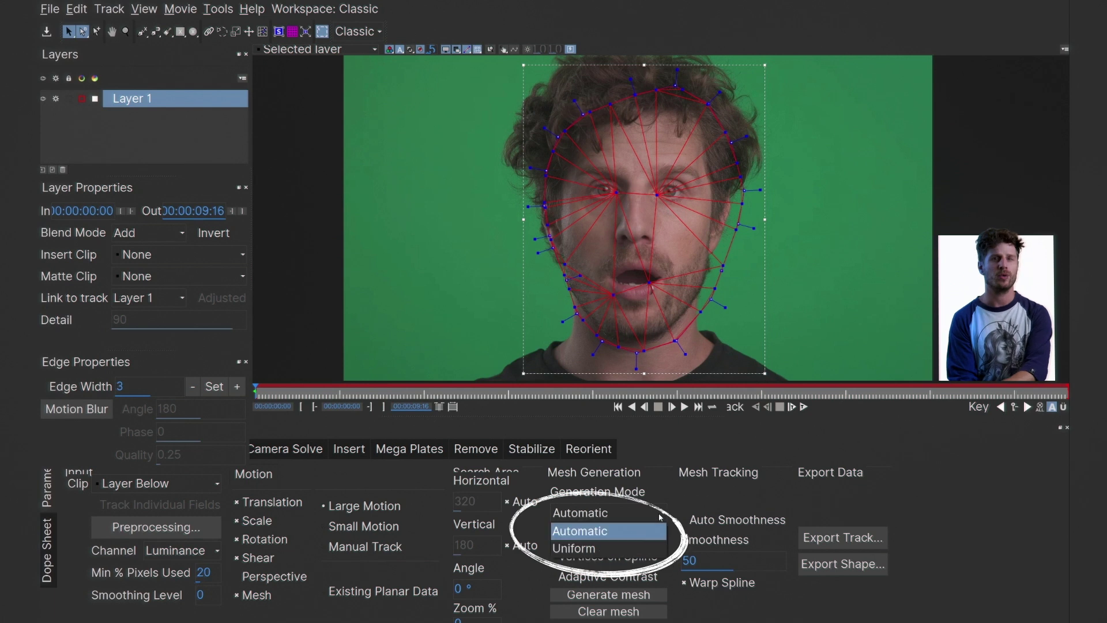
left_click(603, 544)
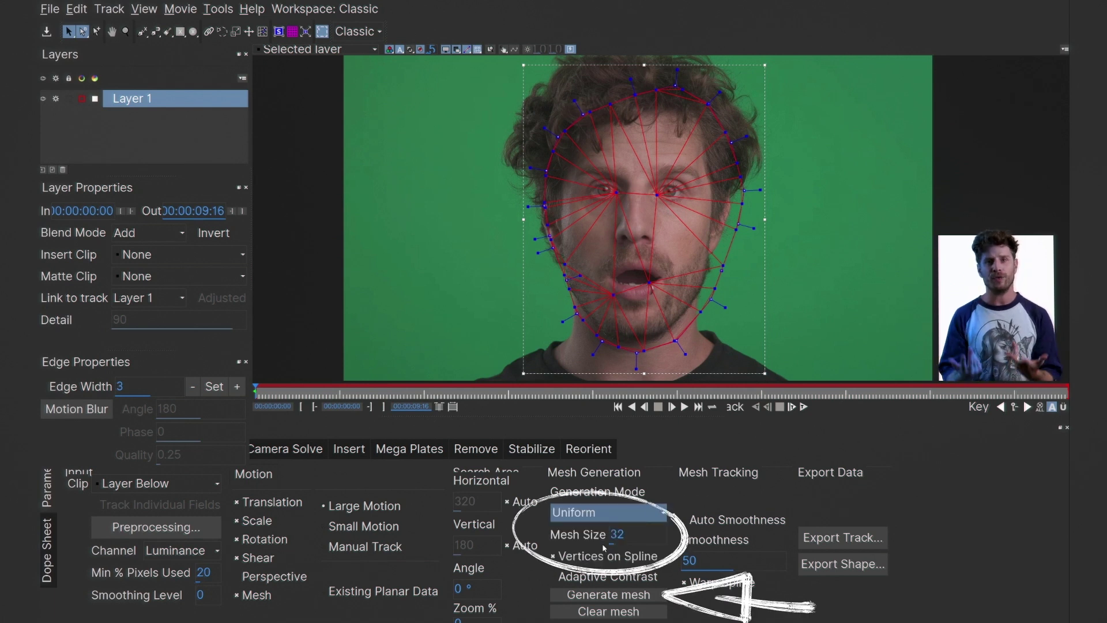
left_click(608, 595)
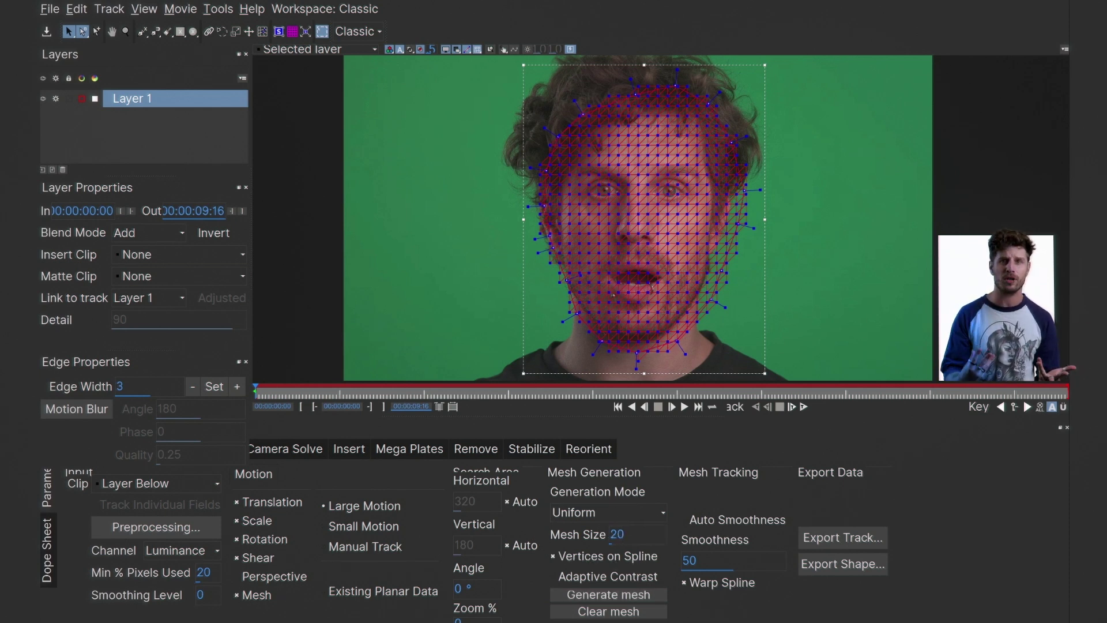
left_click(615, 596)
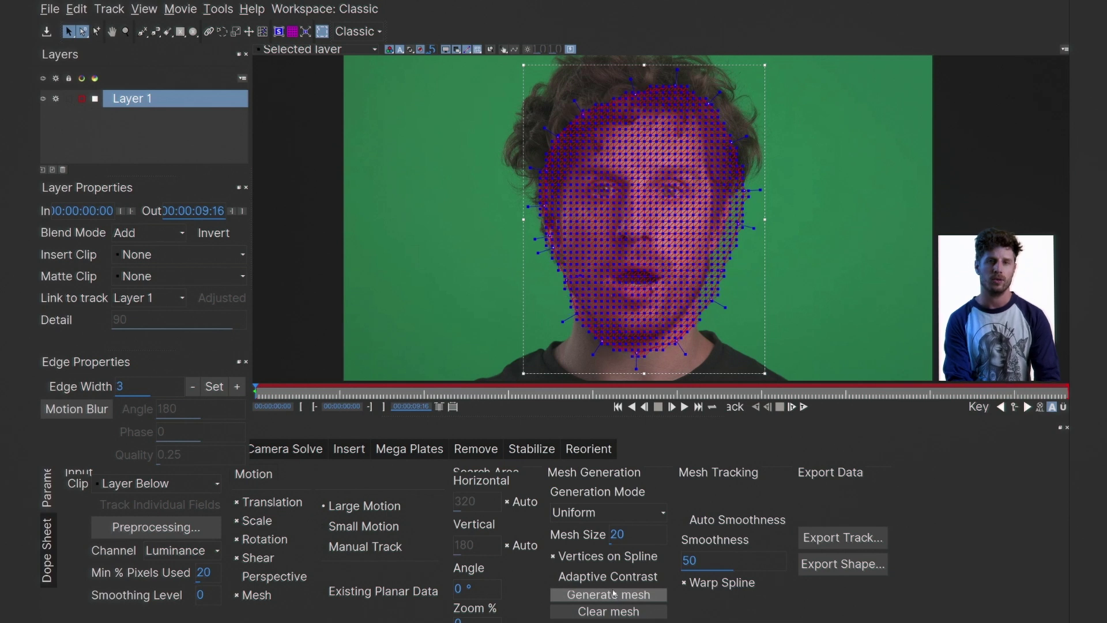
Track the face layer forward through the clip and expand its planar surface to fill the entire frame
left_click(804, 407)
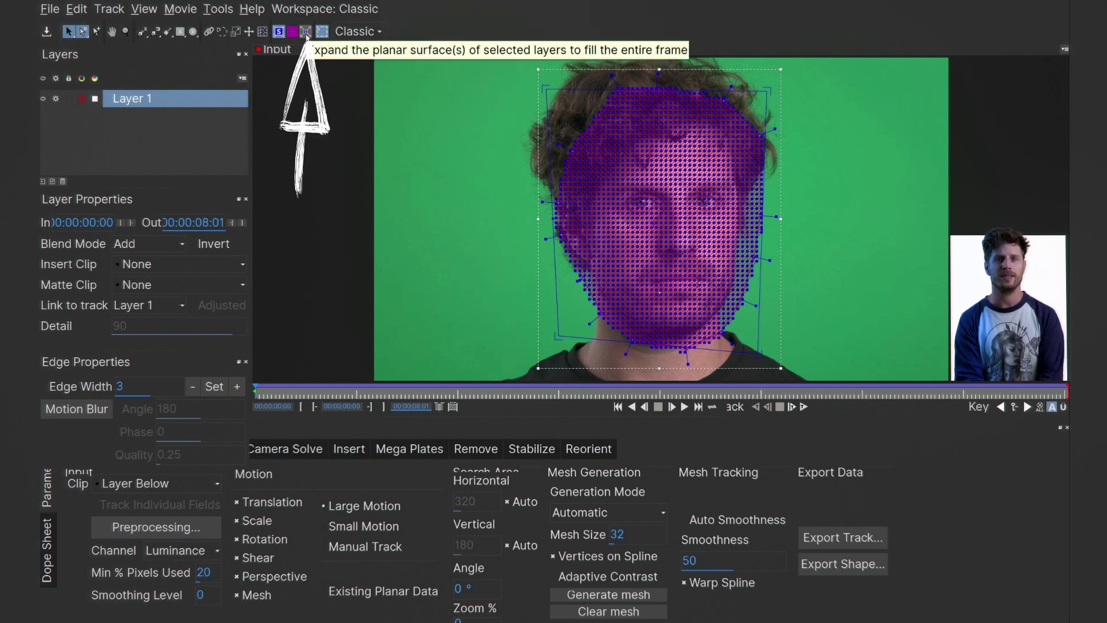
left_click(306, 33)
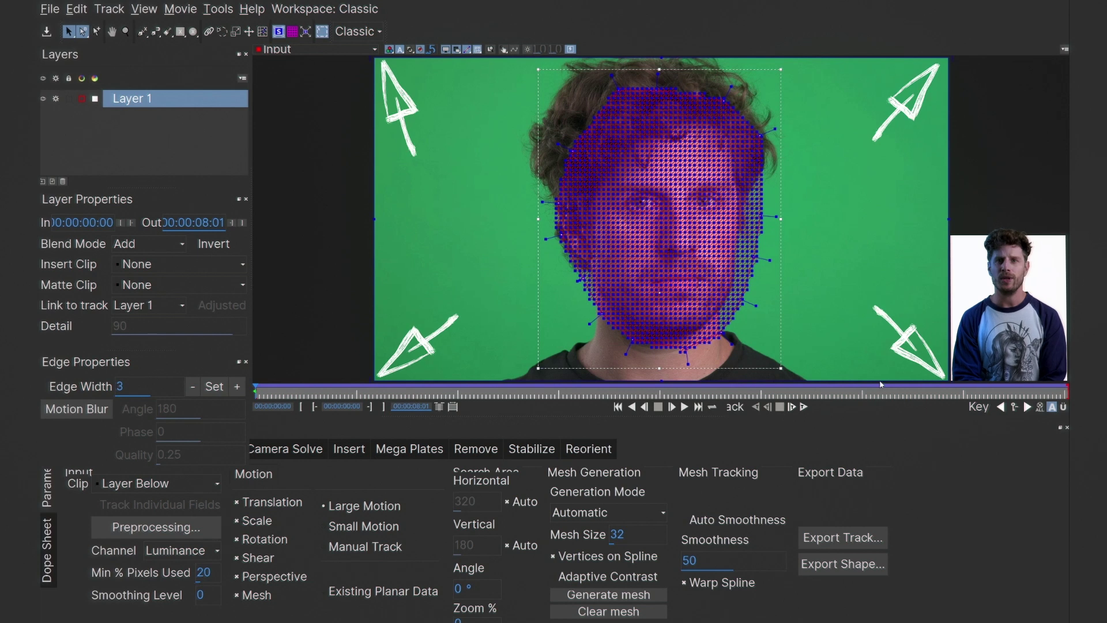
Save the Mocha tracking project
left_click(50, 9)
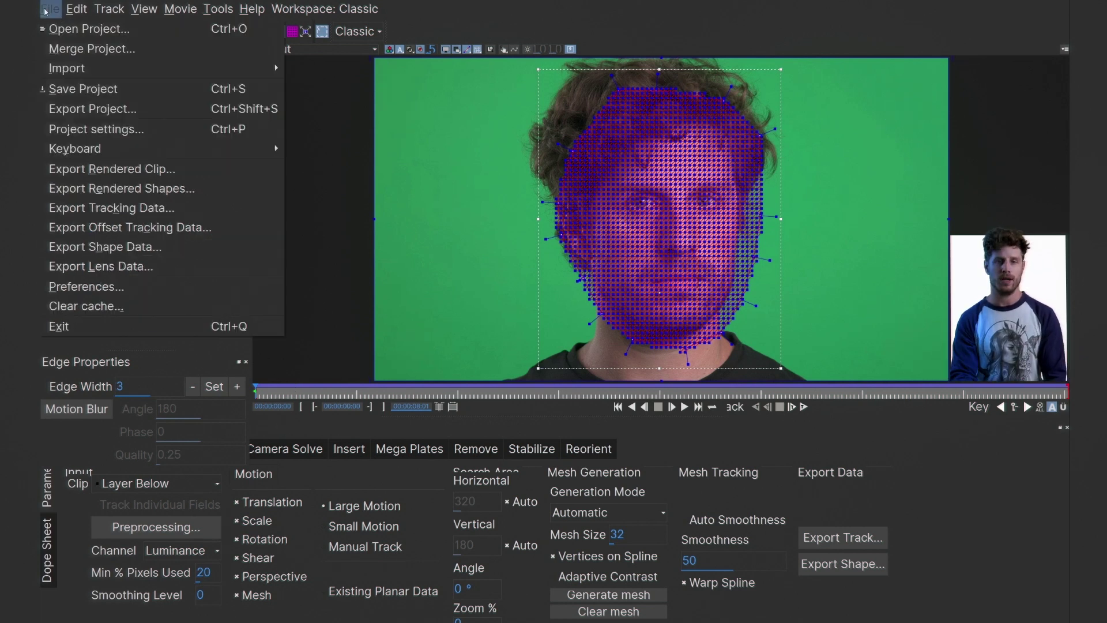
left_click(91, 87)
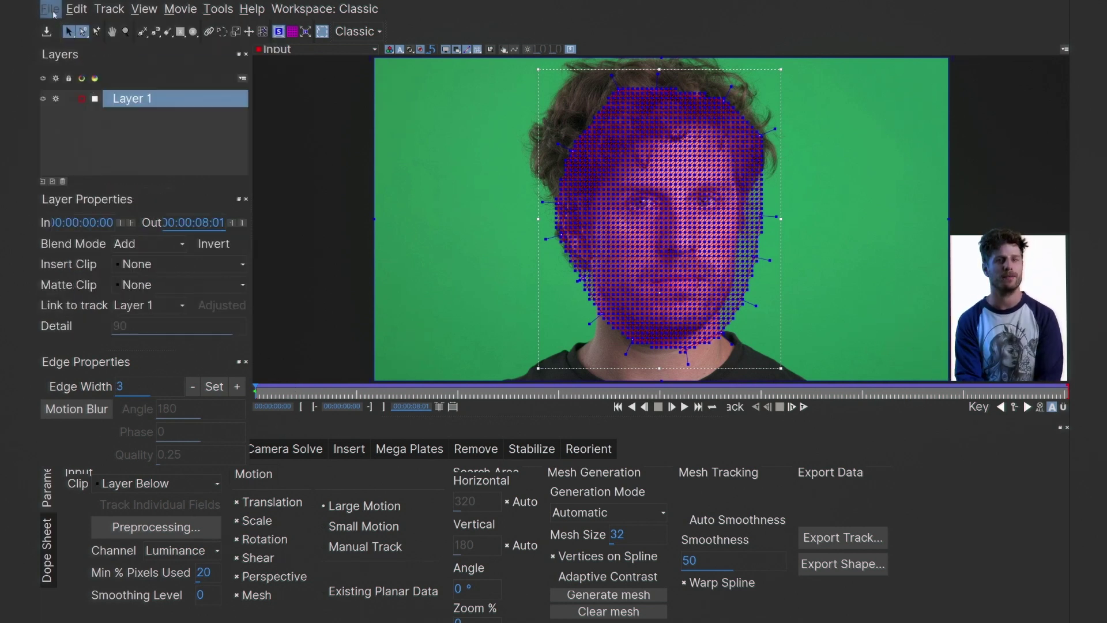
left_click(52, 11)
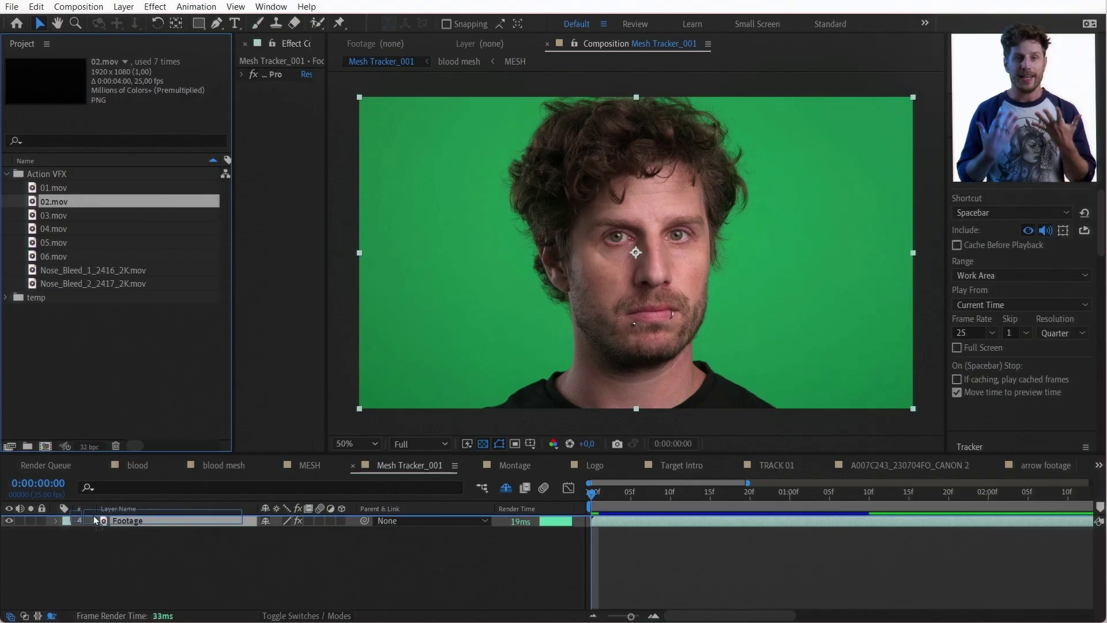
In After Effects, place 02.mov above the Footage layer, then rotate, scale and position the blood splatter on the cheek
left_click_drag(94, 516, 98, 520)
left_click_drag(919, 95, 813, 167)
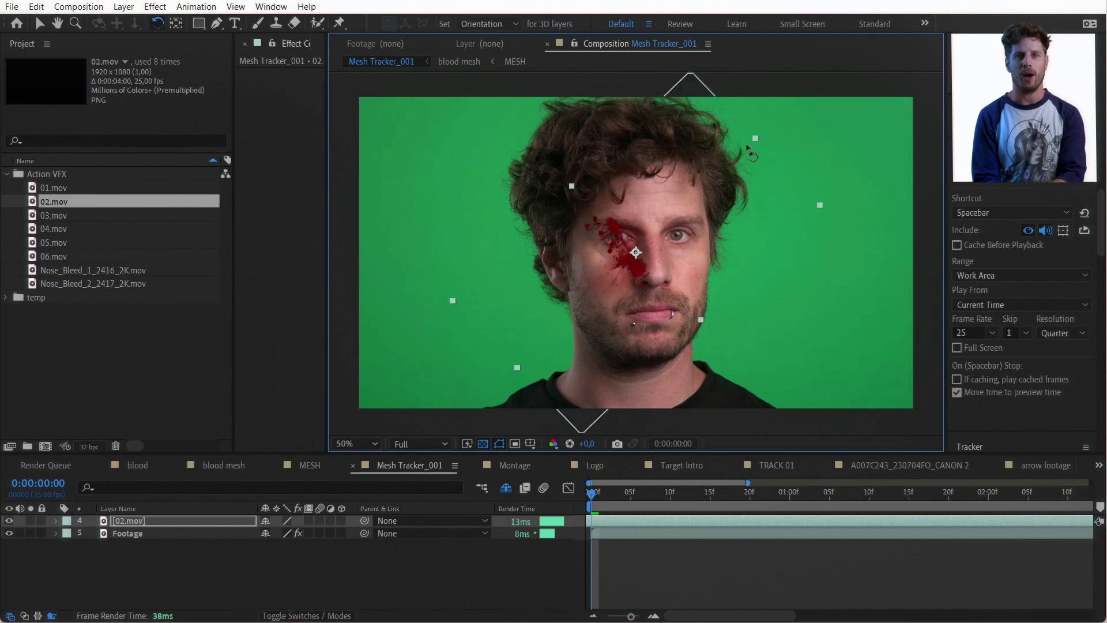
mouse_move(692, 248)
left_mouse_down()
mouse_move(787, 255)
mouse_move(691, 247)
left_mouse_up()
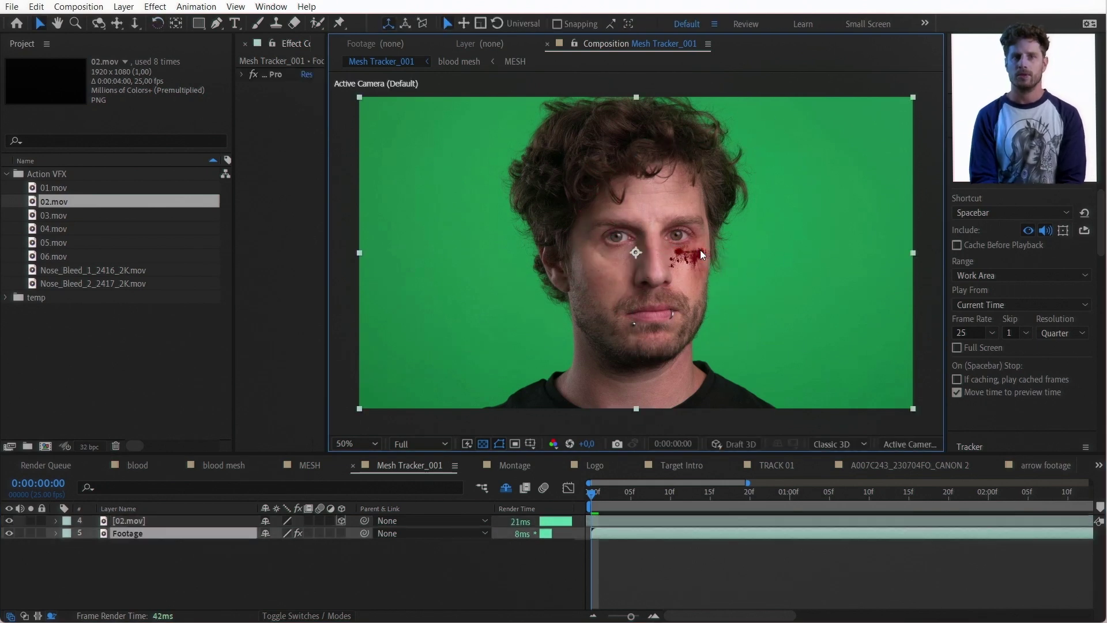
right_click(618, 250)
left_click(807, 157)
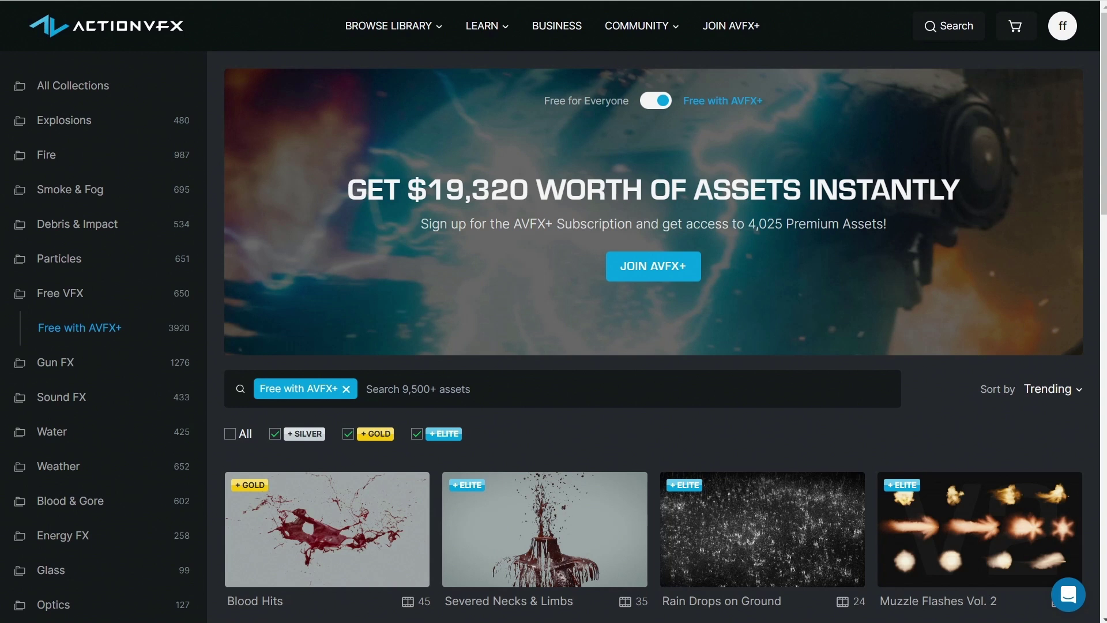
Browse the ActionVFX website's Free with AVFX+ assets and its gash, puncture and nose bleed clips
scroll(653, 334, "down", 5)
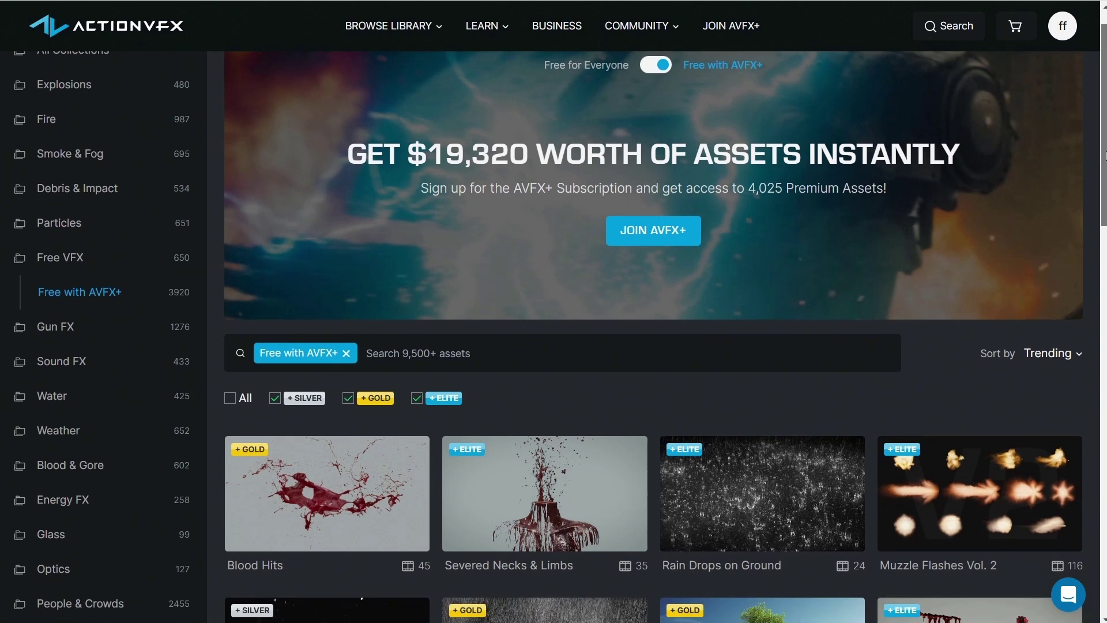
scroll(653, 334, "down", 1)
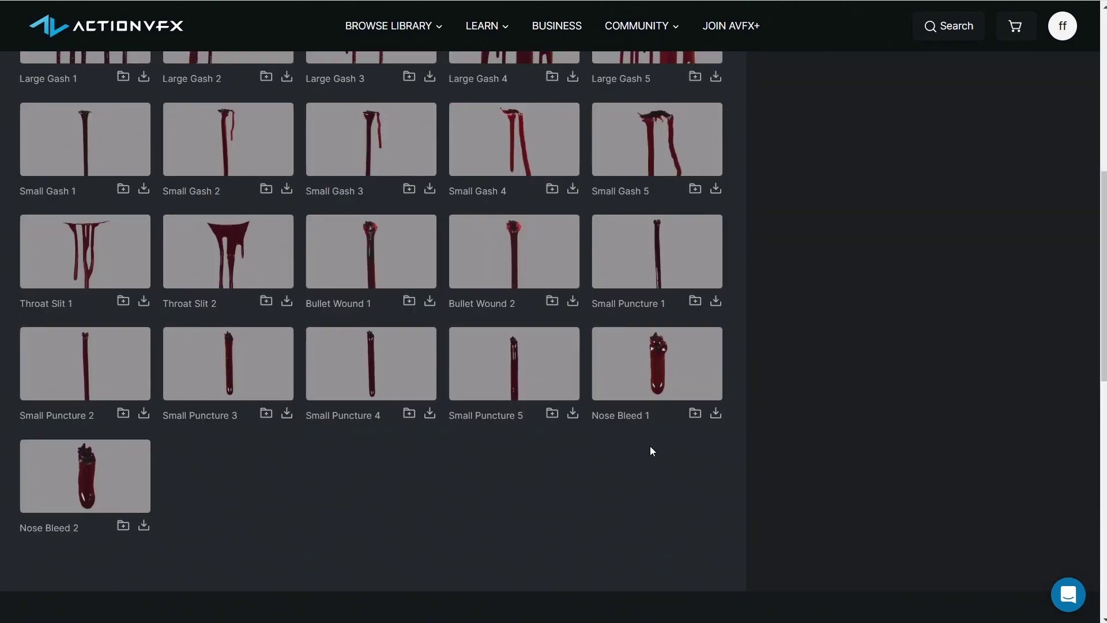
mouse_move(637, 315)
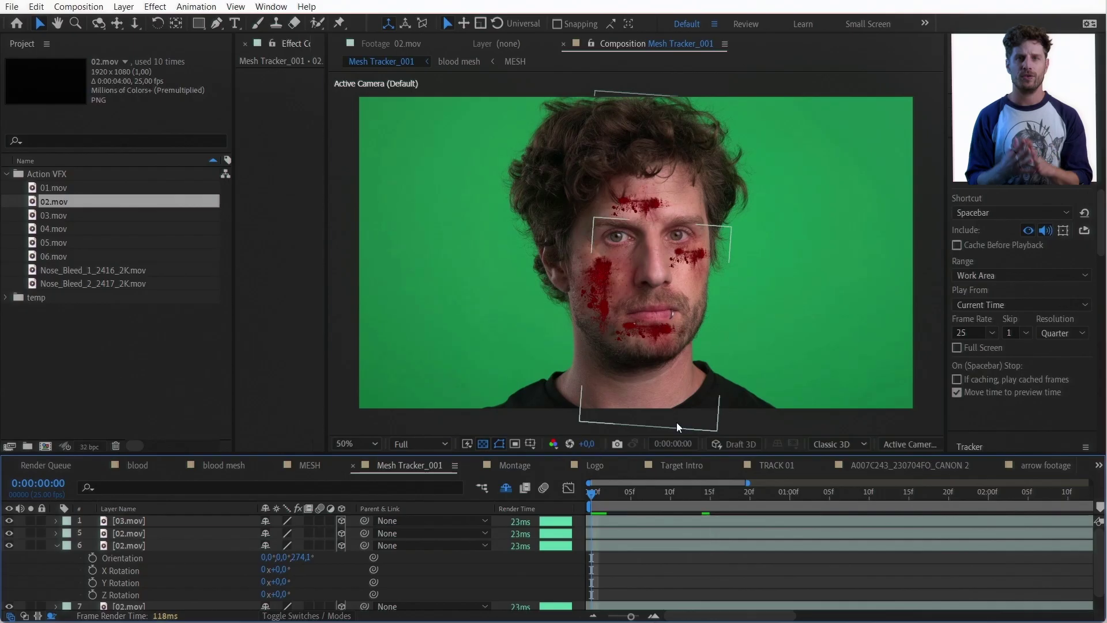
Create a black solid above the blood clips and hide its layer
left_click(682, 604)
left_click(750, 574)
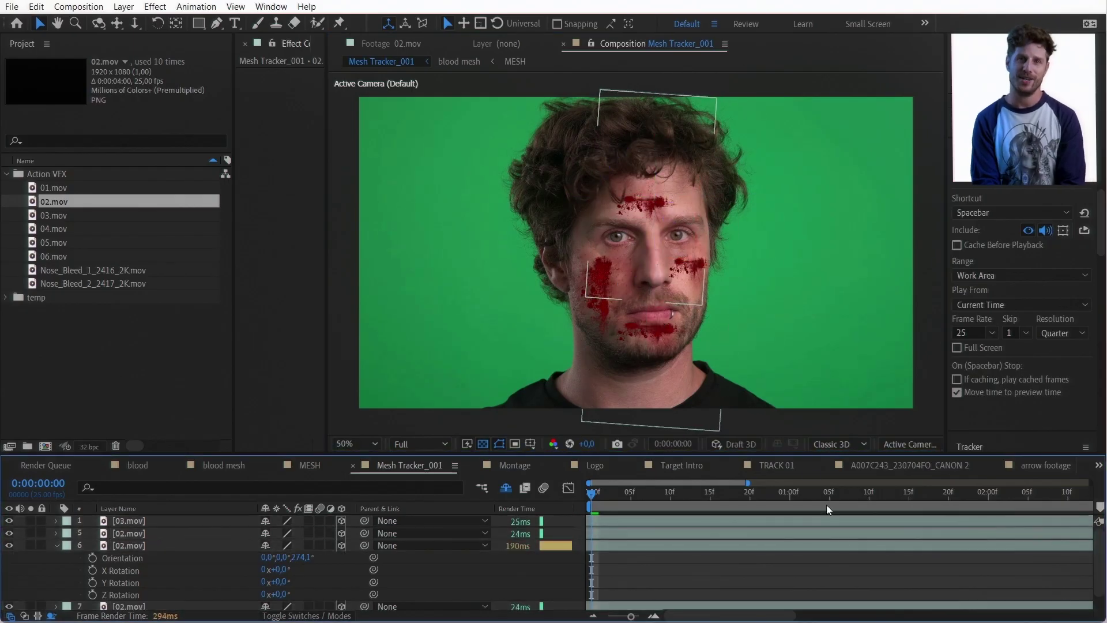
scroll(670, 290, "up", 1)
key("ctrl+y")
left_click(724, 482)
key("Return")
left_click(9, 521)
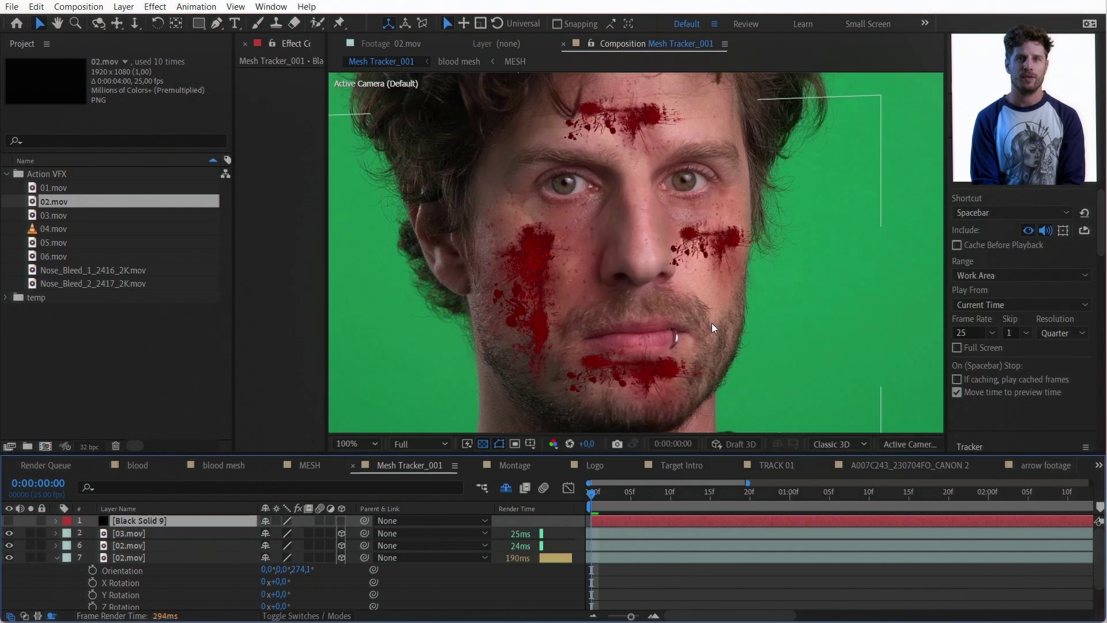
Draw a wound-shaped mask along the bridge of the nose on the black solid, then make the layer visible again
scroll(711, 323, "up", 2)
key("g")
left_click(659, 182)
left_click(649, 196)
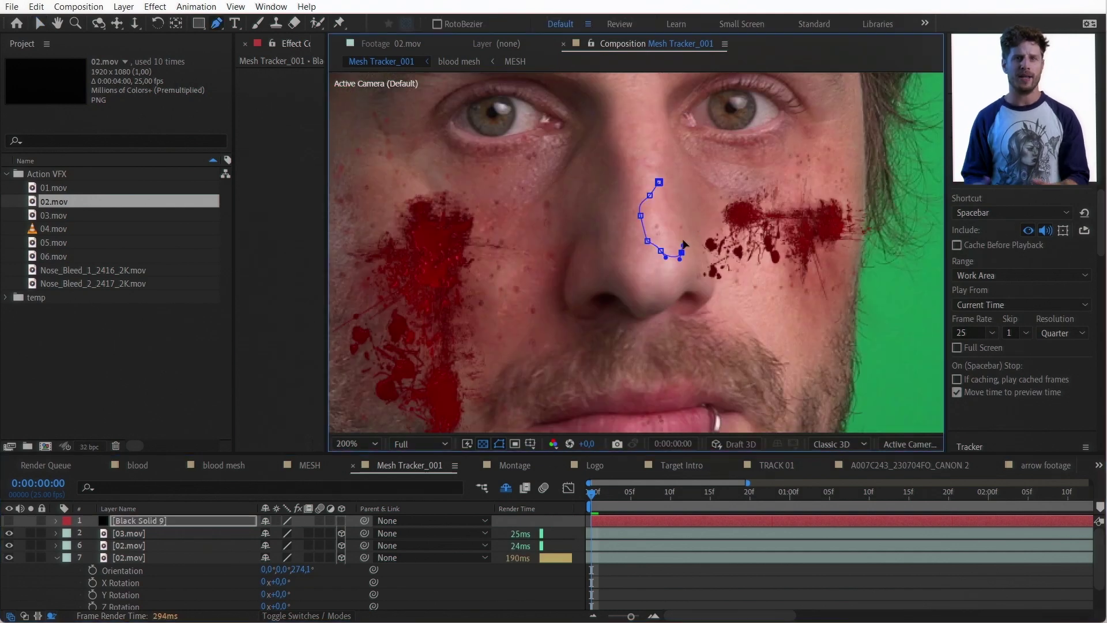
left_click(9, 521)
Create a pale yellow solid with the colour DED699 and hide its layer
left_click(392, 240)
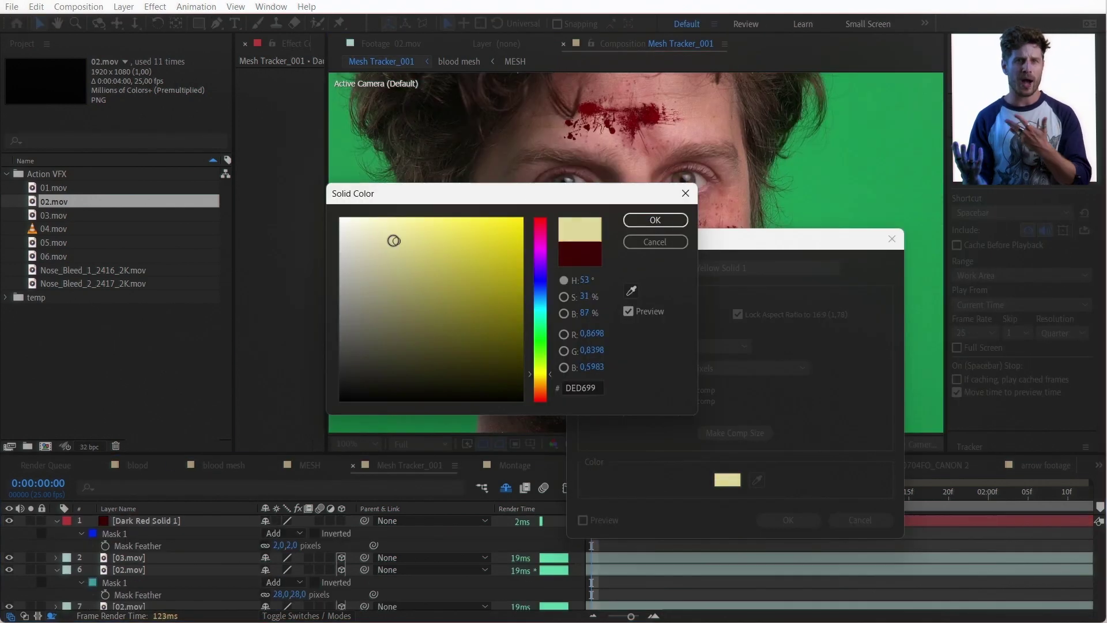
left_click(652, 219)
key("Return")
left_click(9, 520)
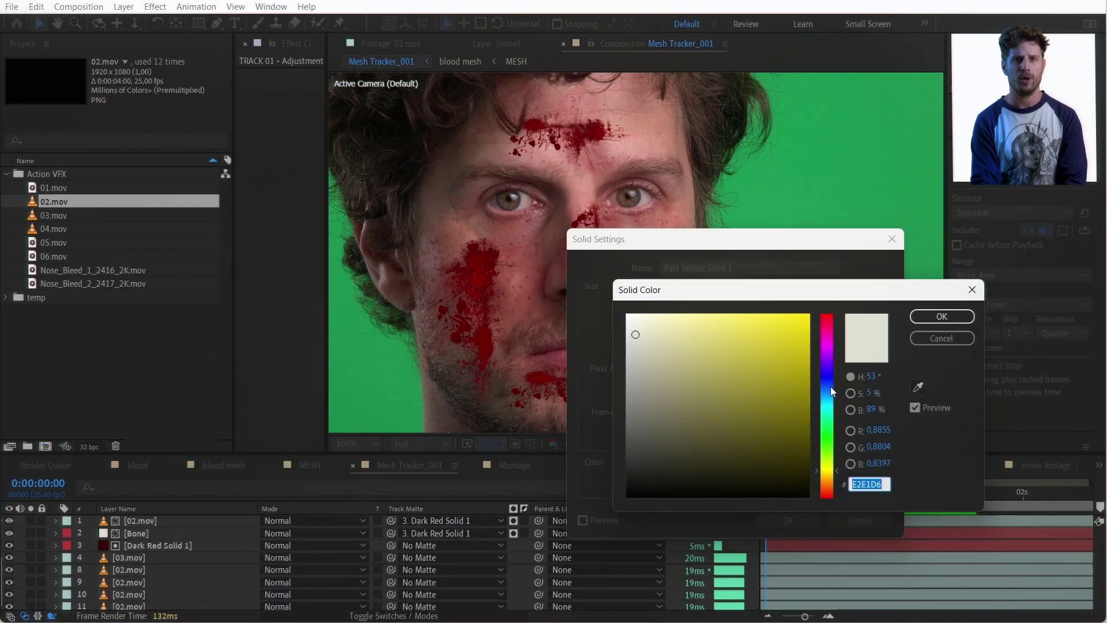
Create a deep magenta solid and set its blending mode to Color
left_click(827, 346)
left_click(810, 380)
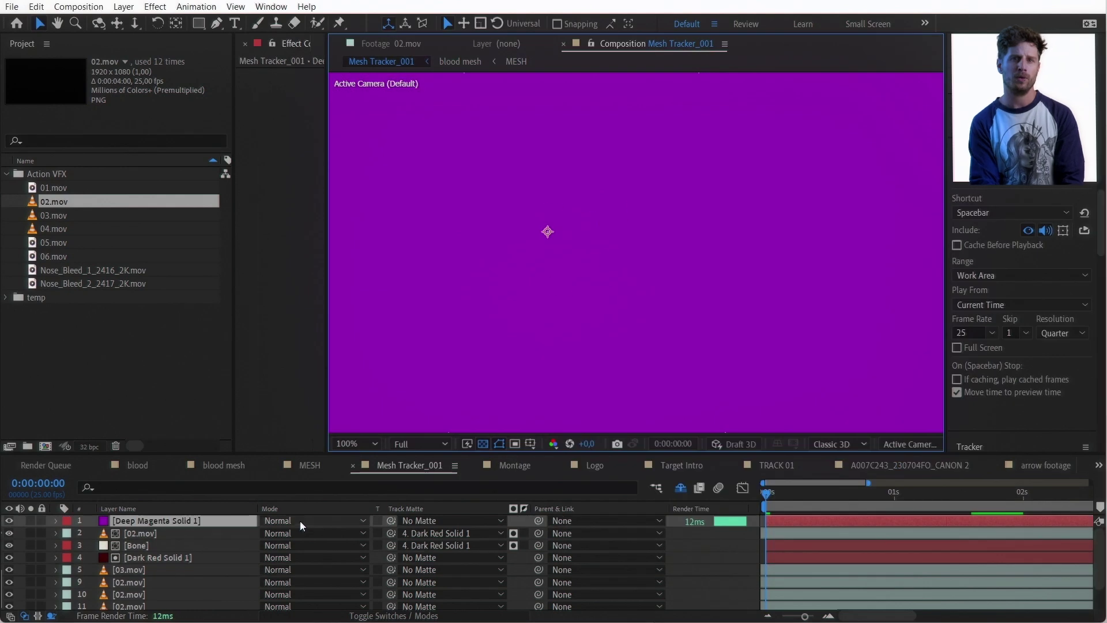
left_click(299, 521)
left_click(308, 388)
Mask the magenta solid to a soft-feathered bruise under the eye and set the layer's opacity to 64%
left_click_drag(623, 213, 633, 211)
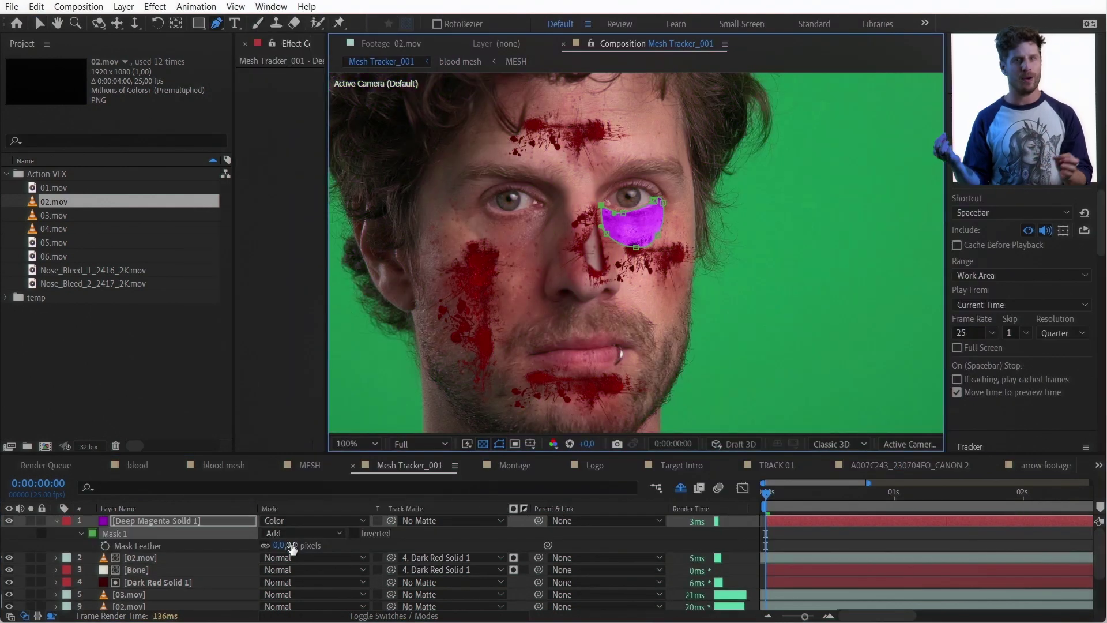
left_click_drag(284, 549, 331, 545)
key("t")
left_click_drag(264, 532, 245, 535)
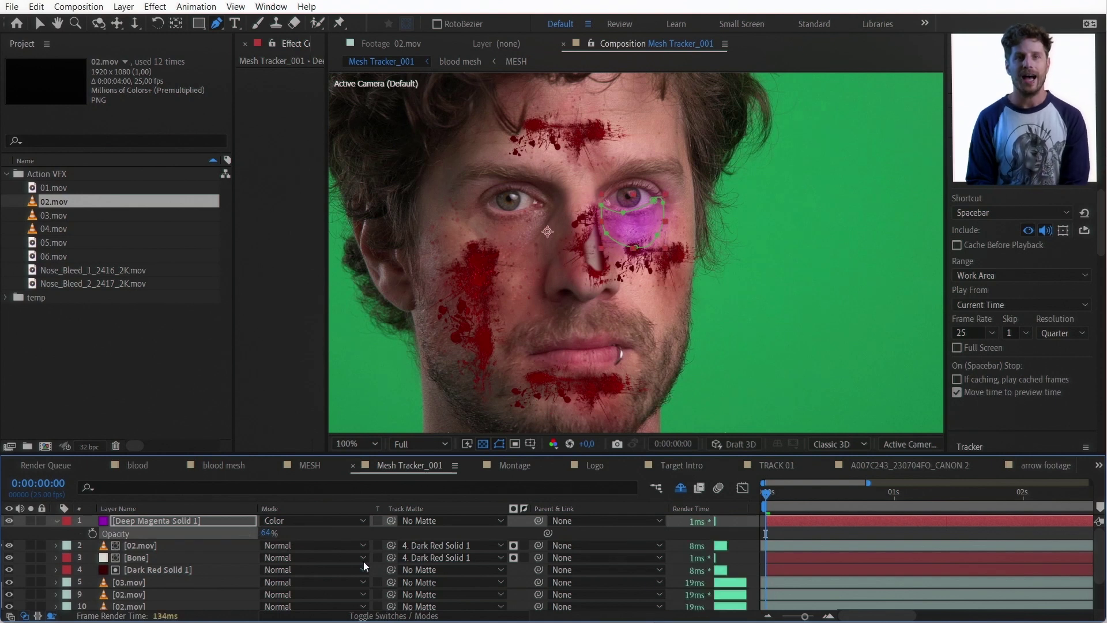
left_click(829, 535)
scroll(798, 297, "down", 1)
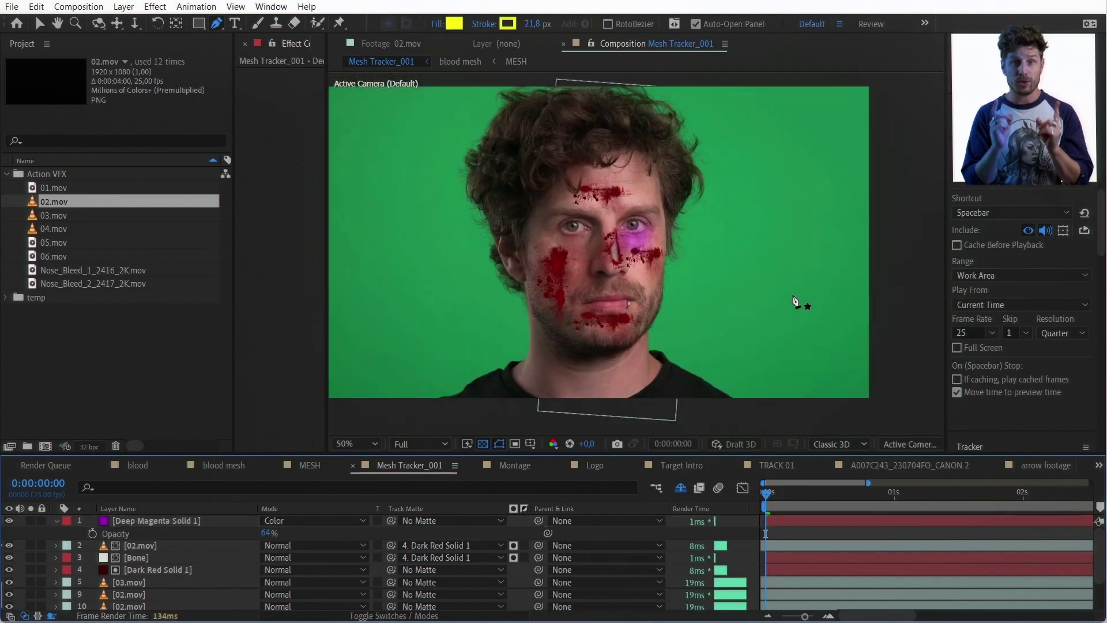
scroll(794, 299, "up", 1)
left_click_drag(823, 282, 852, 314)
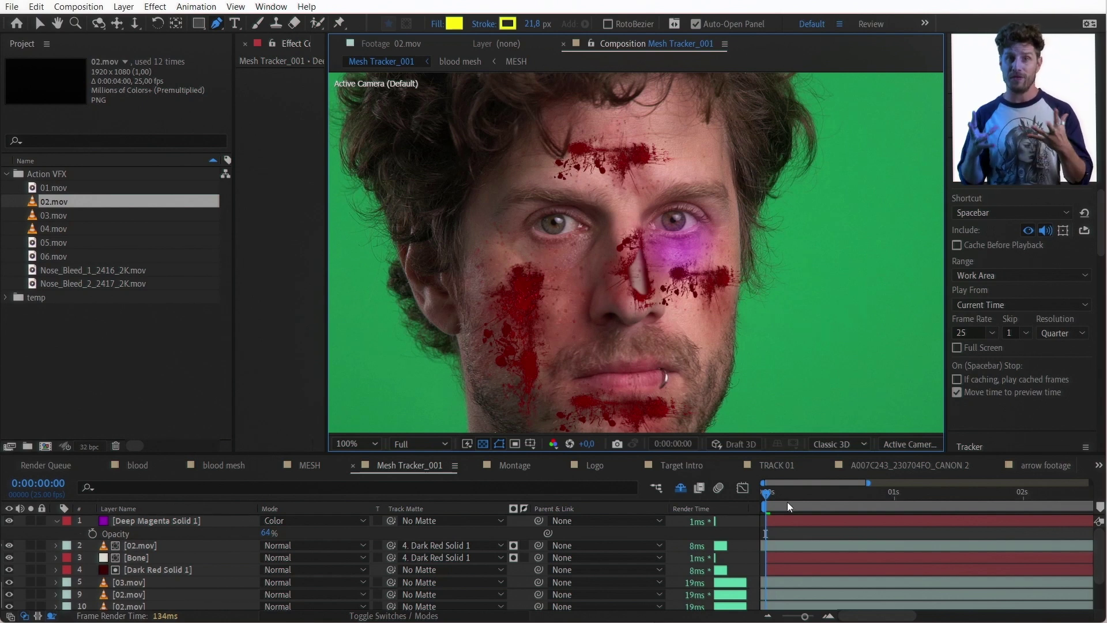
Pre-compose every layer above Footage into a composition named Blood mesh, moving all attributes into it
left_click(58, 521)
left_click(143, 521)
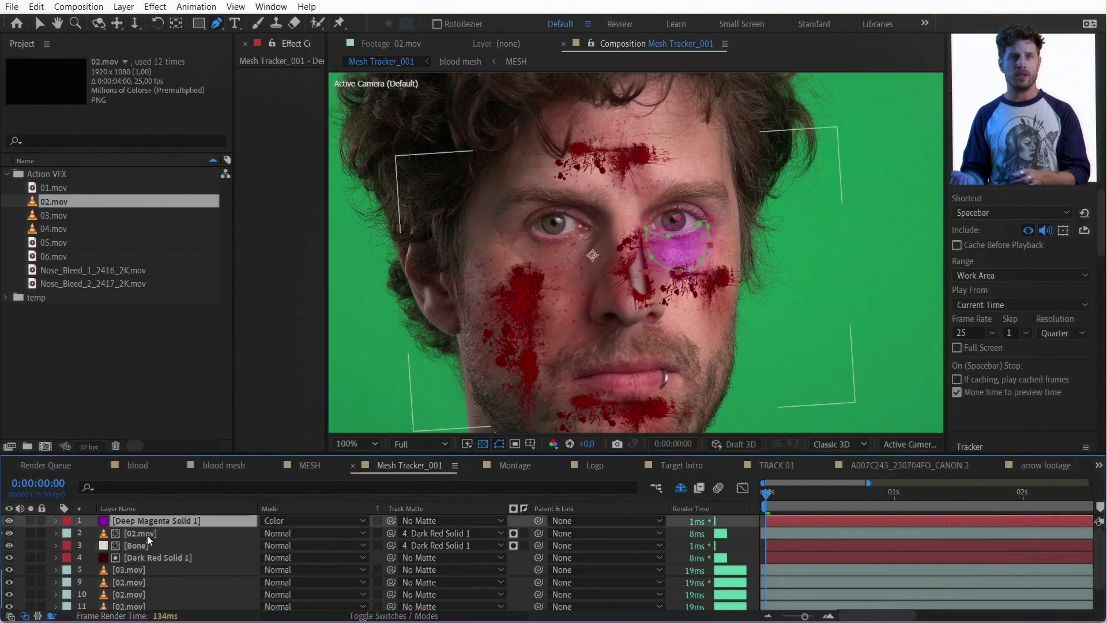
scroll(155, 570, "down", 2)
left_click(141, 592, "shift")
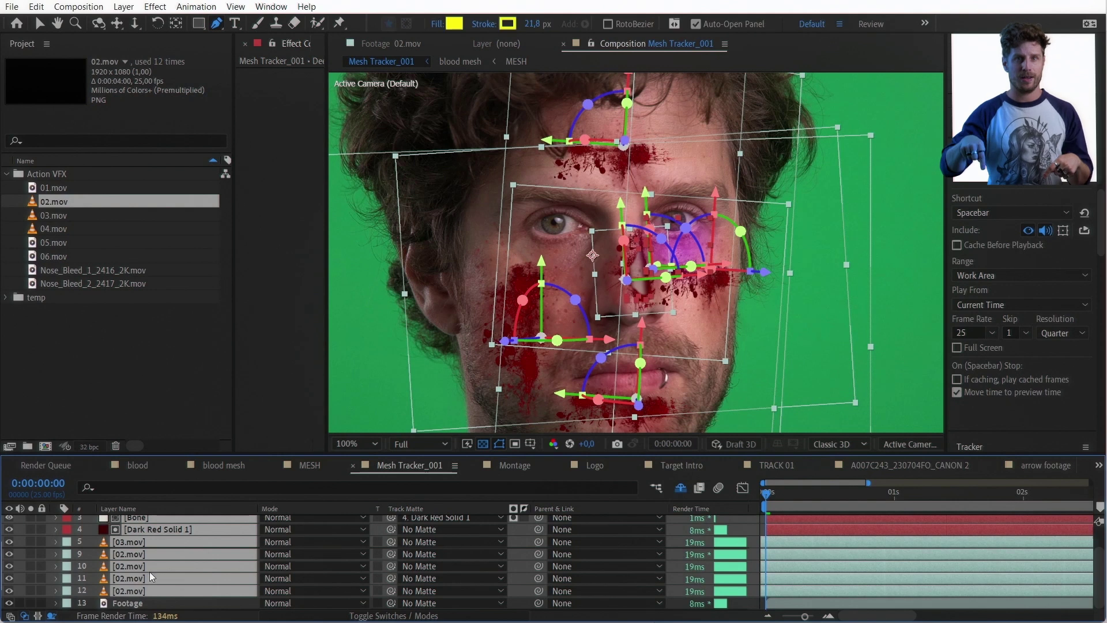
left_click(36, 7)
mouse_move(113, 11)
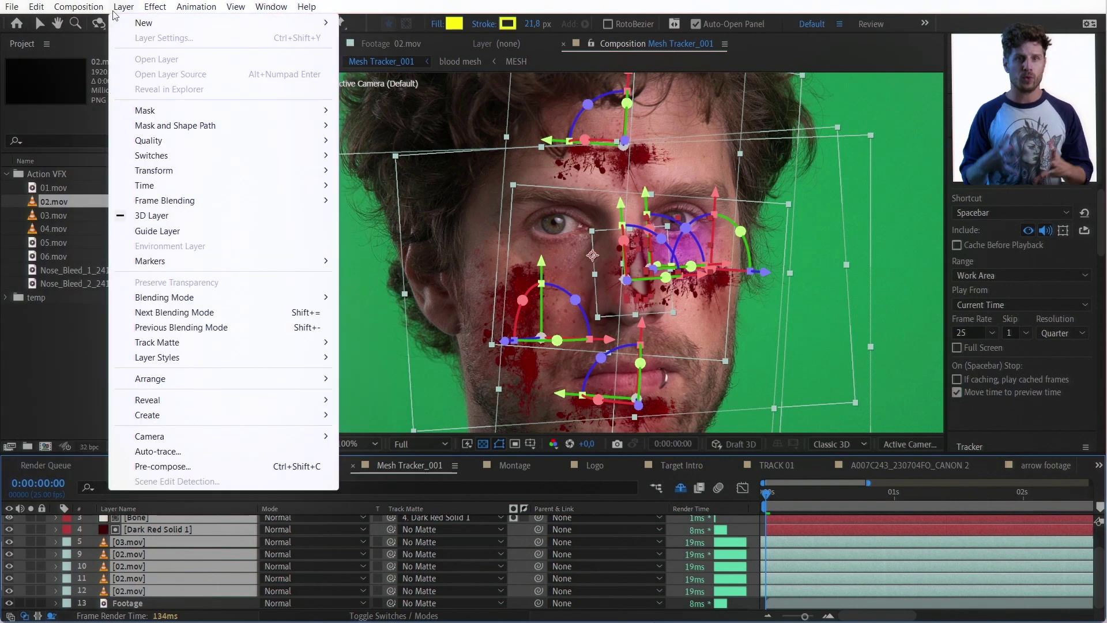
left_click(162, 466)
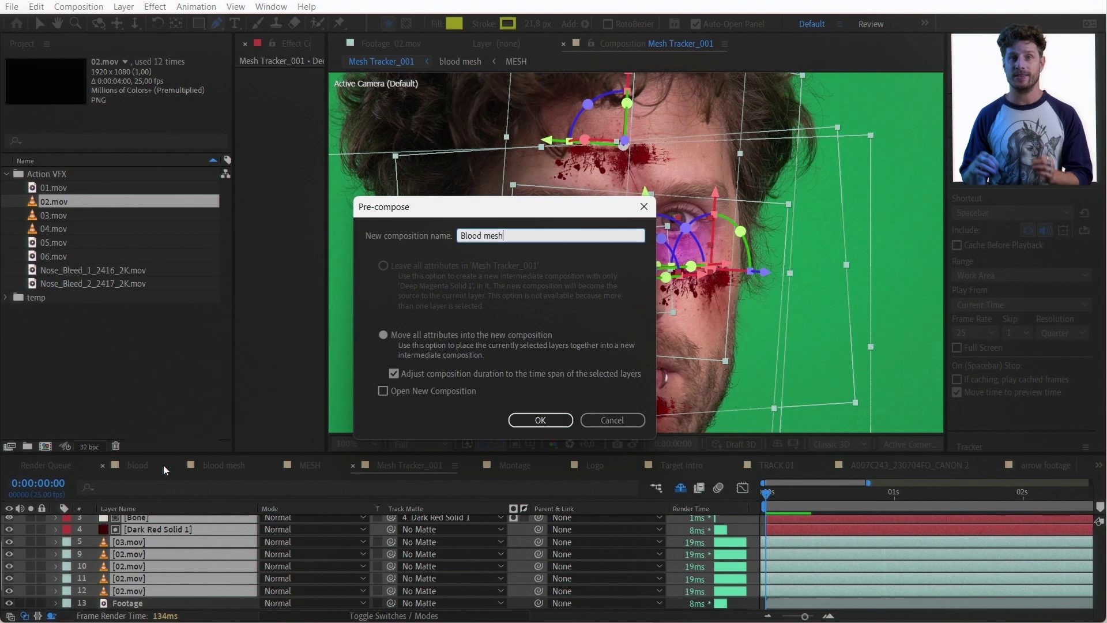
left_click(531, 420)
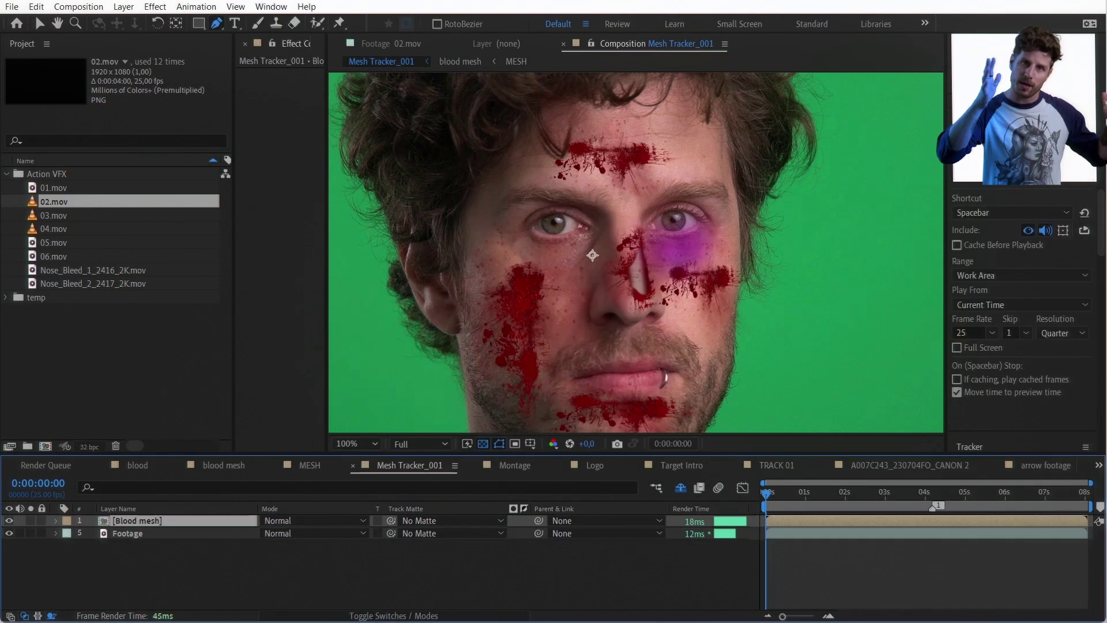
Copy the Mocha Pro effect from the Footage layer and paste it onto the Blood mesh layer
scroll(797, 332, "down", 2)
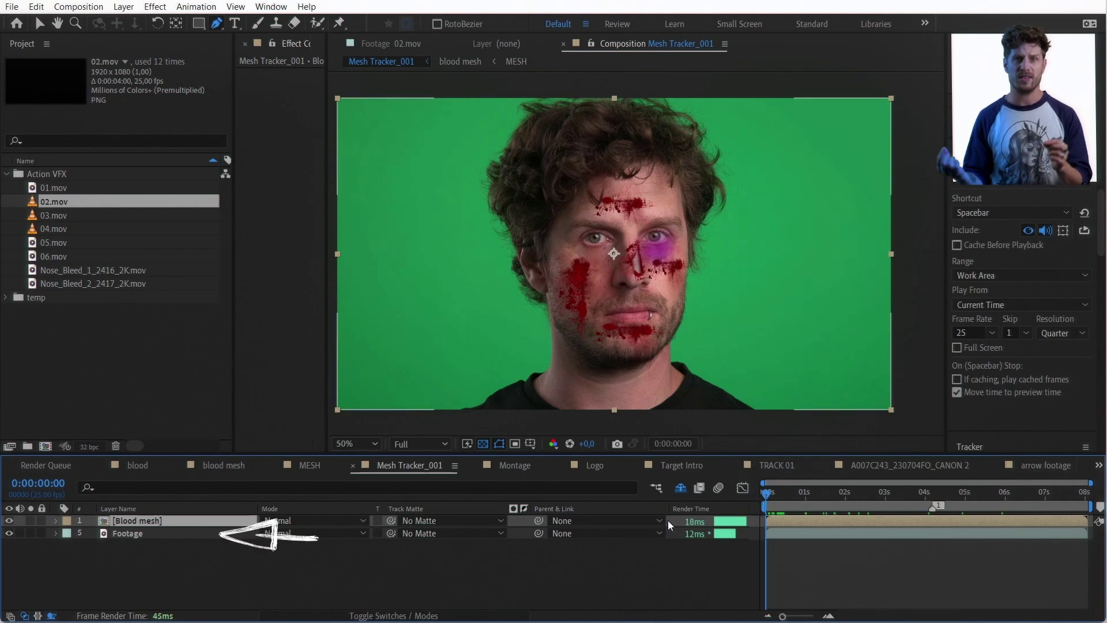
left_click(127, 534)
left_click_drag(328, 217, 463, 230)
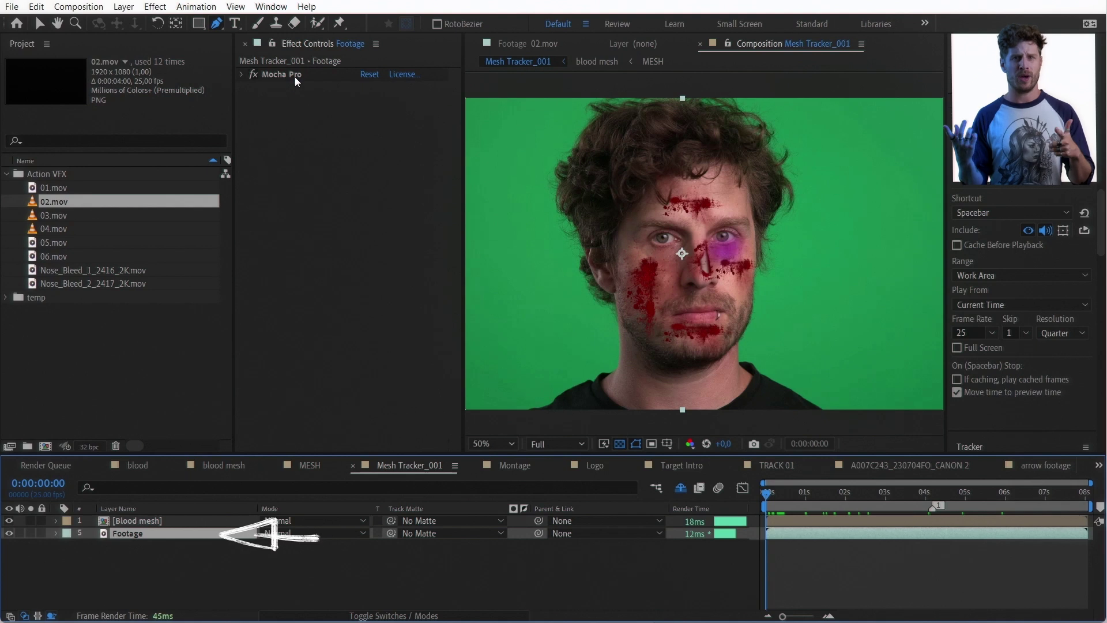
left_click(296, 77)
left_click(37, 6)
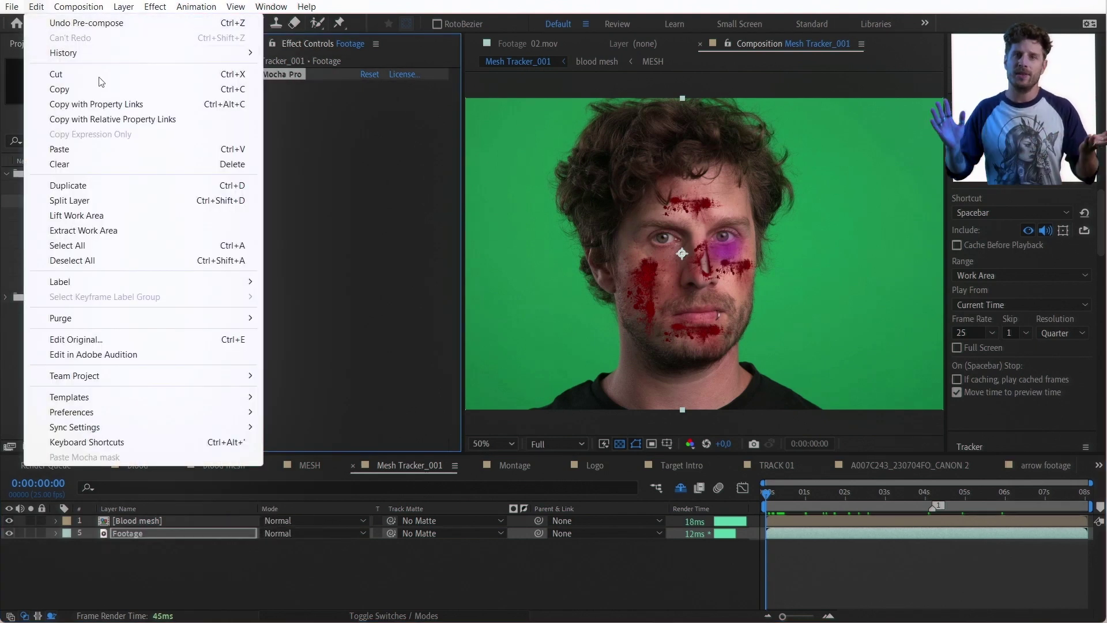
left_click(59, 90)
key("ctrl+Up")
left_click(37, 7)
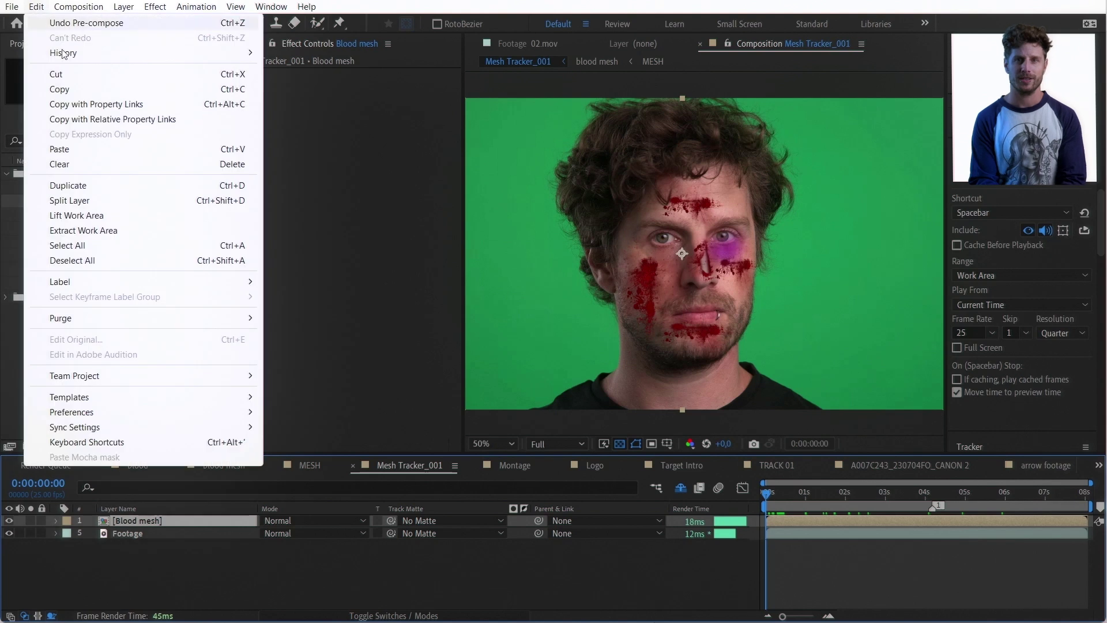
left_click(74, 149)
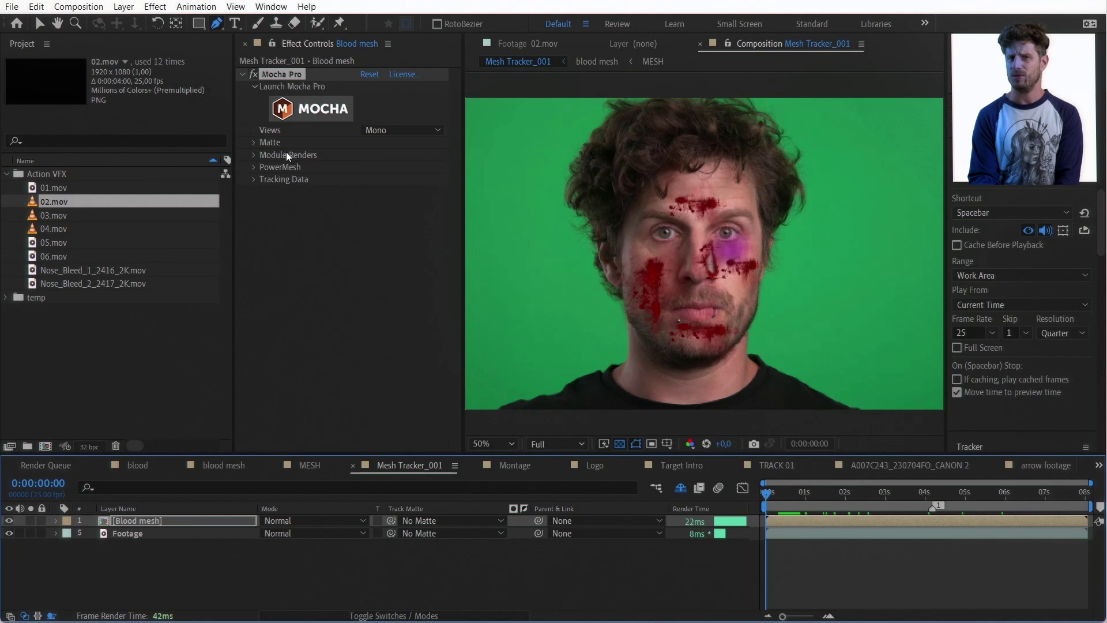
Enable Mocha Pro's module render on the Blood mesh layer and set its module to Stabilize: Warp
left_click(254, 155)
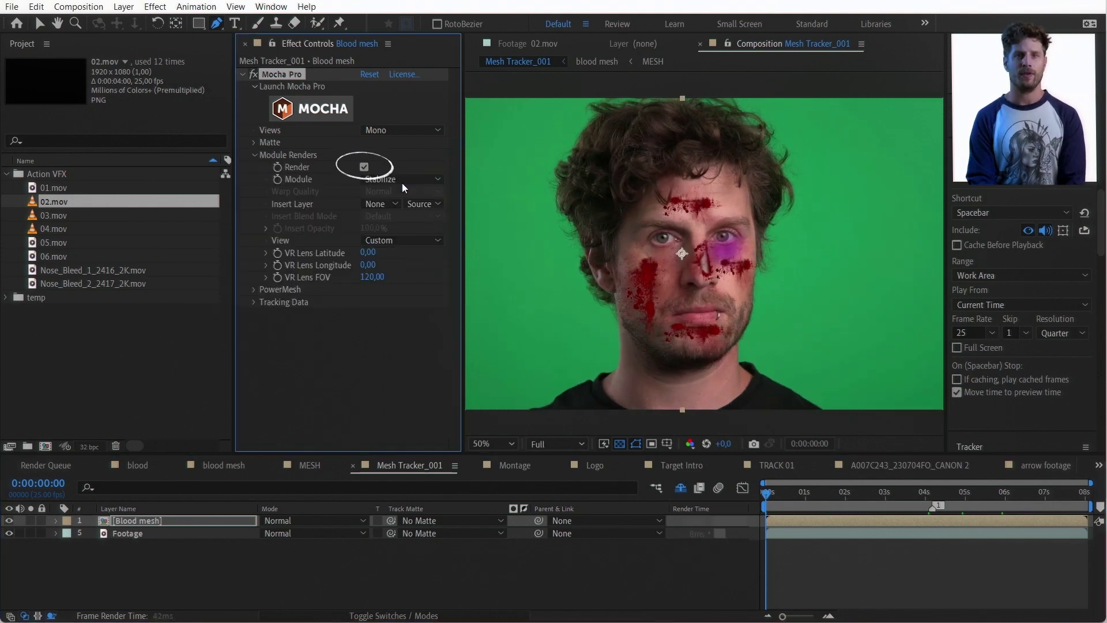
left_click(417, 180)
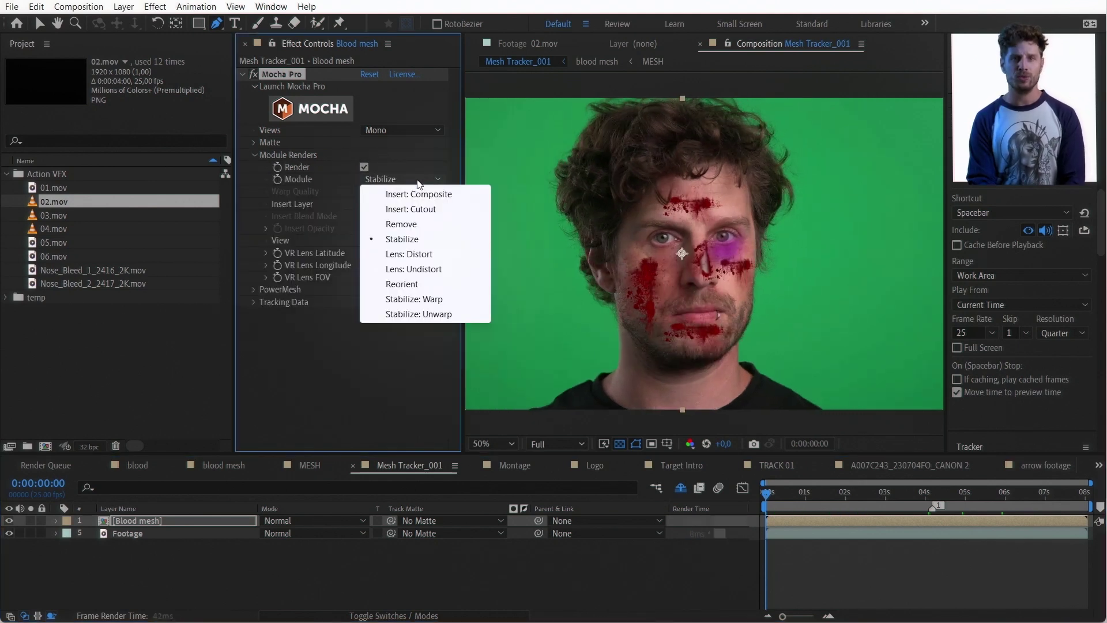
left_click(427, 299)
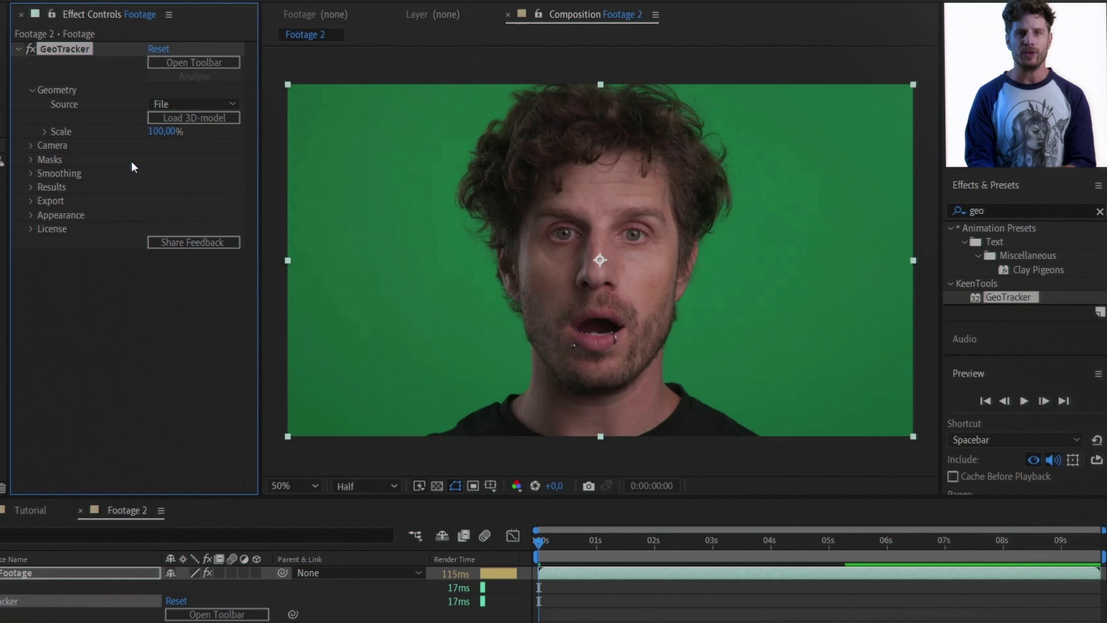
Set the GeoTracker geometry source to Primitive and the primitive type to Head
left_click(216, 104)
left_click(189, 142)
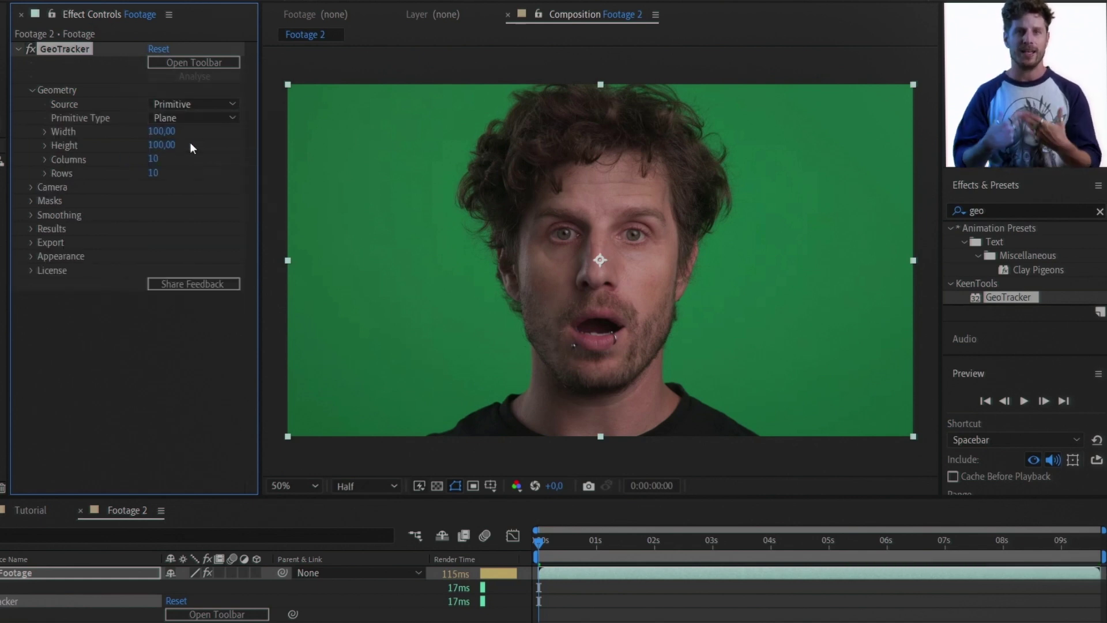
left_click(185, 117)
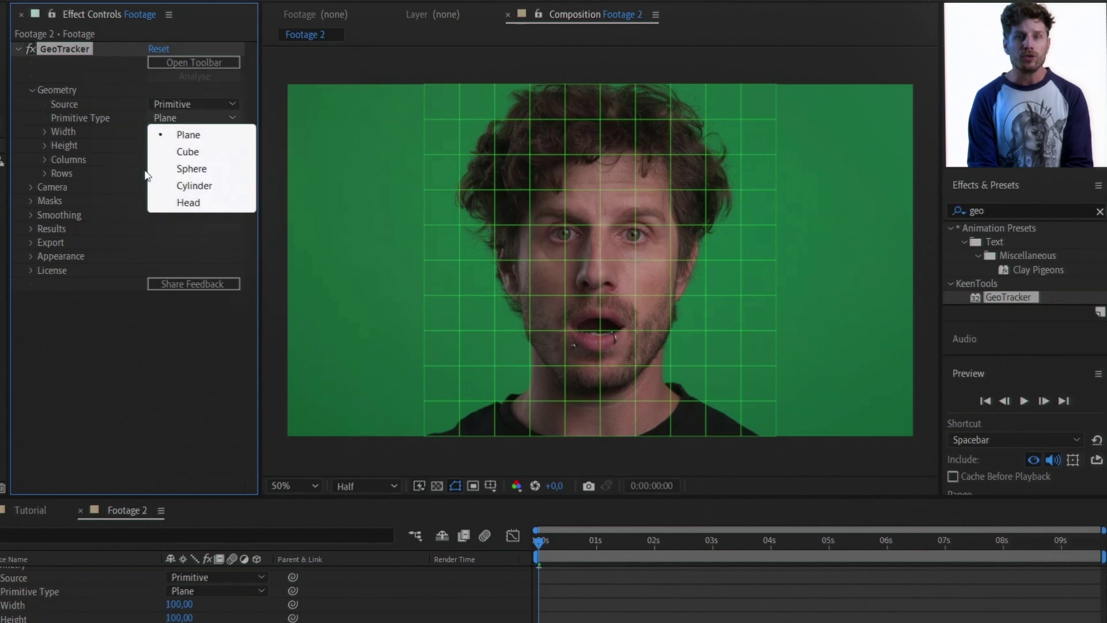
left_click(212, 203)
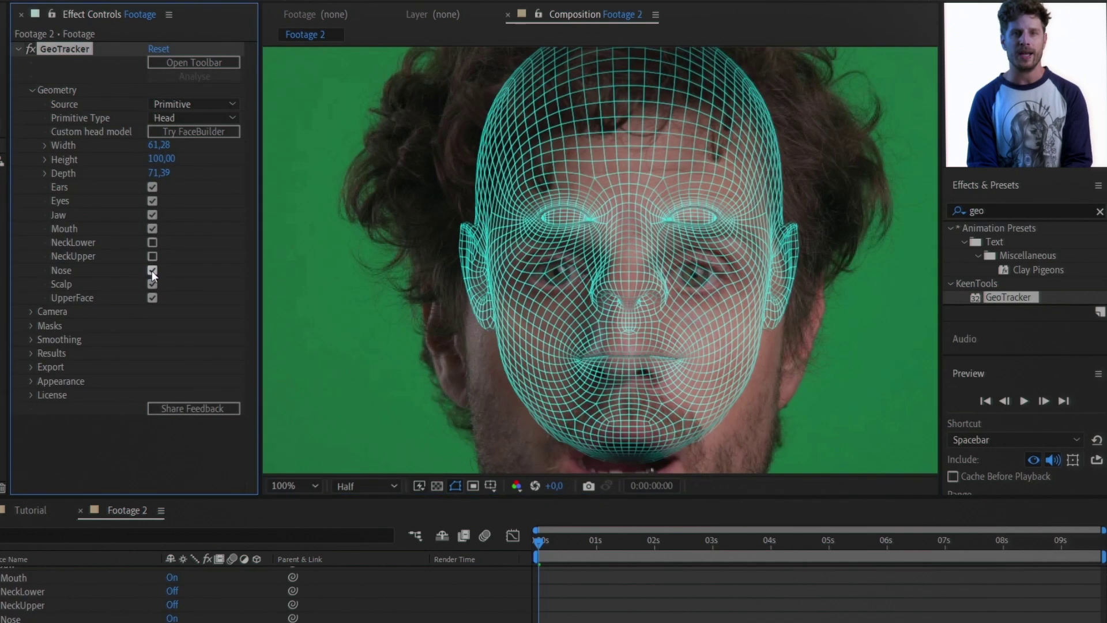
Test switching the head mesh's Nose, UpperFace and Jaw regions off and back on
left_click(151, 270)
left_click(151, 270)
left_click(153, 298)
left_click(154, 298)
left_click(153, 215)
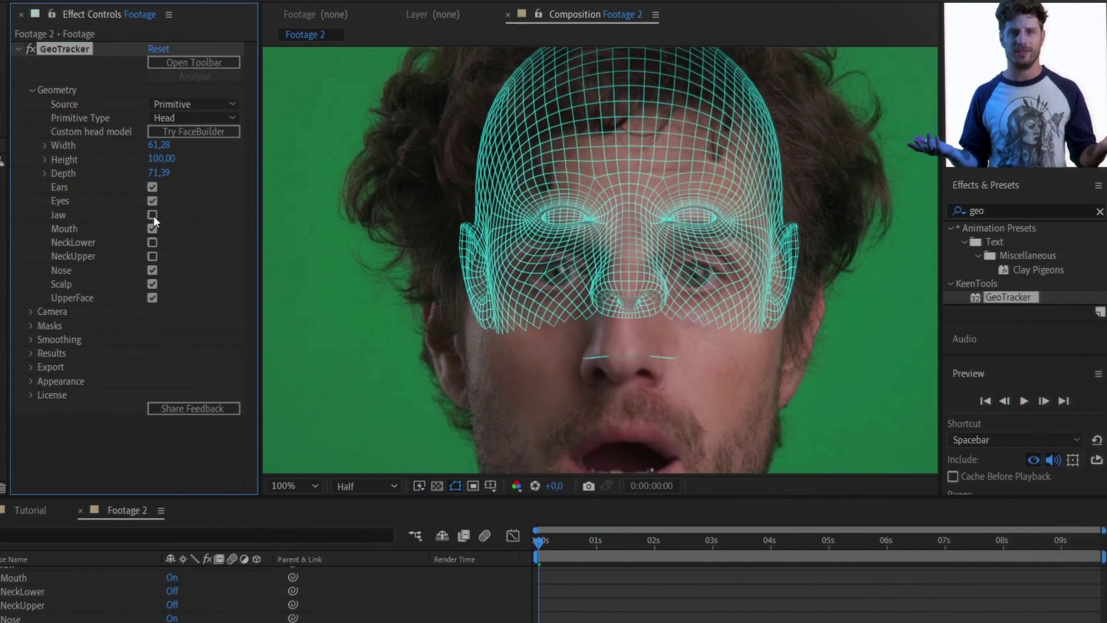
left_click(152, 215)
Align the head mesh to the face with pins at both earlobes, the nose tip, the chin and the outer eye corners
key("comma")
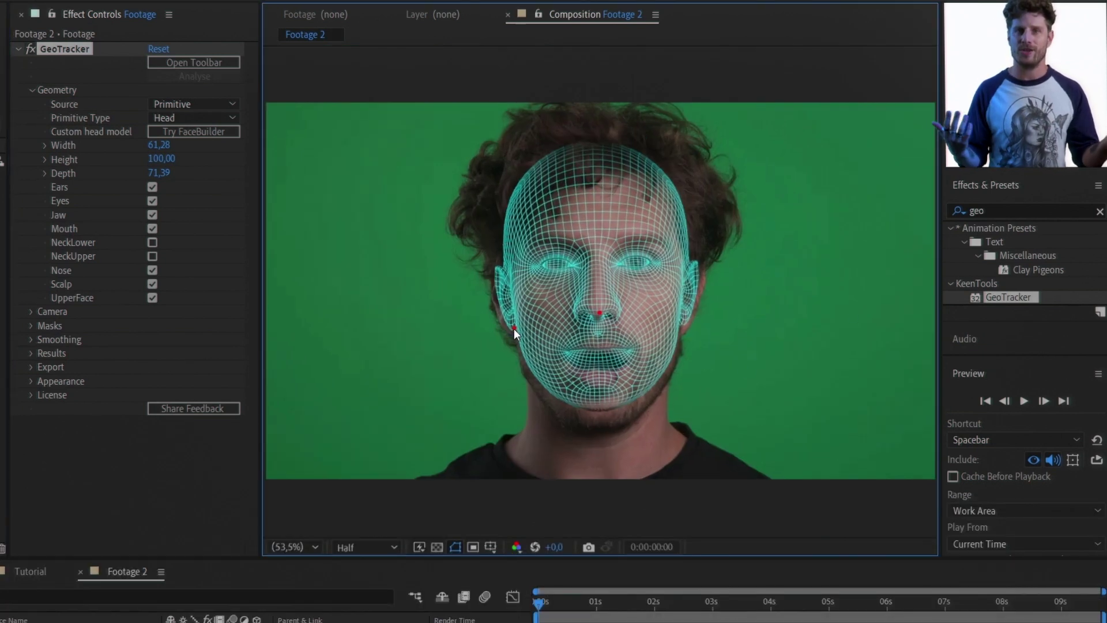
left_click(512, 331)
left_click(599, 312)
left_click(684, 330)
left_click(597, 416)
key("slash")
left_click(698, 242)
left_click(493, 241)
key("comma")
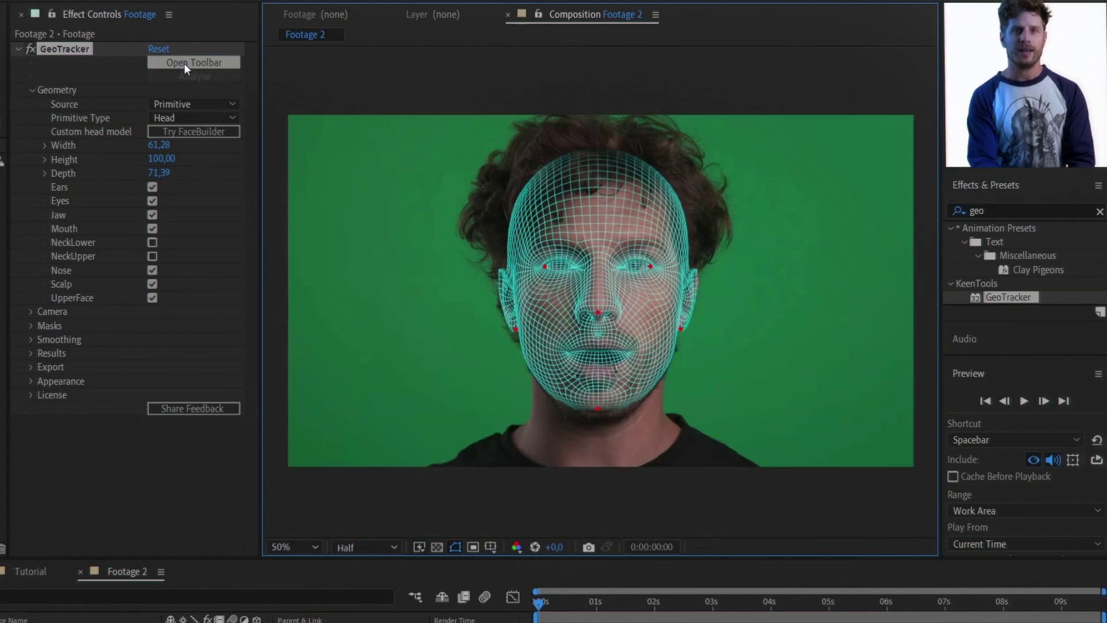
Track the head mesh forward with the KeenTools toolbar, correcting the pin on the jaw's side at 0:00:02:00 before continuing
left_click(185, 63)
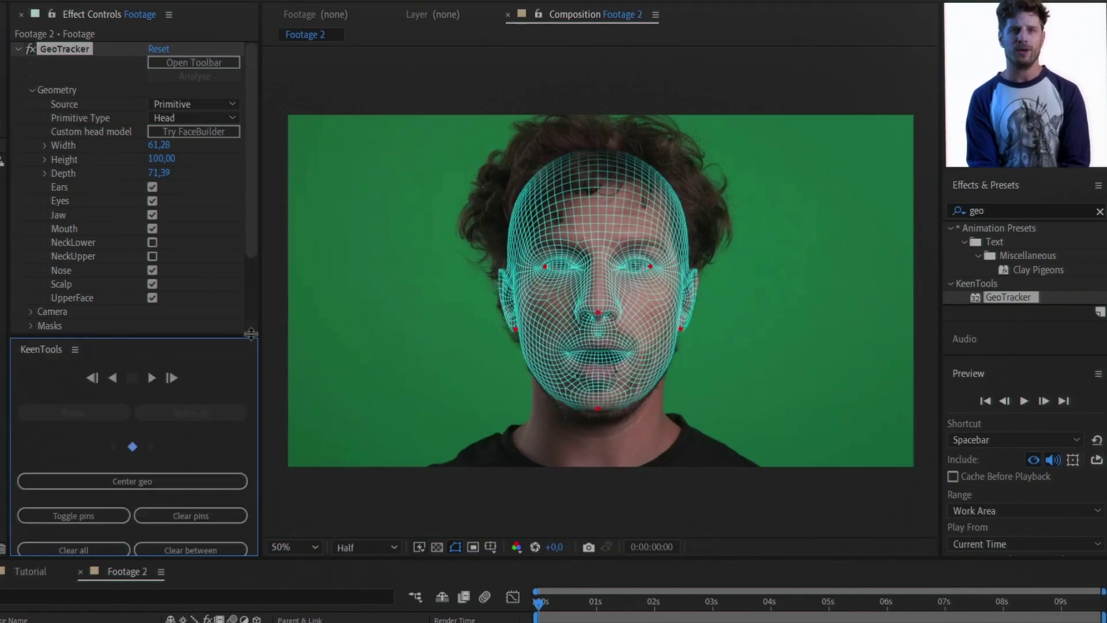
left_click_drag(231, 337, 231, 323)
left_click(152, 365)
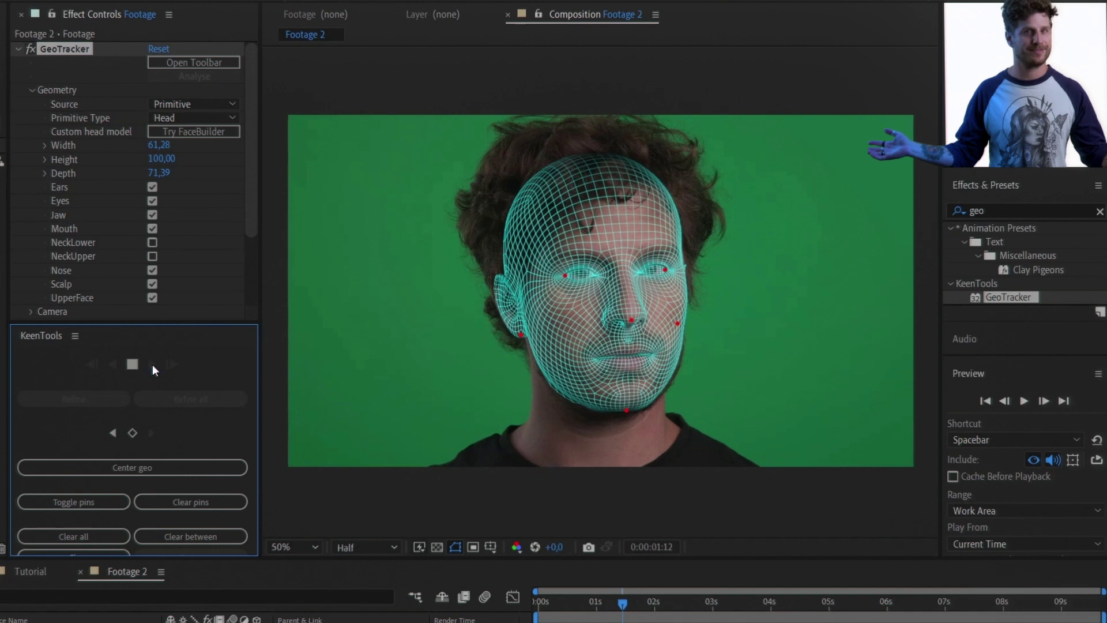
left_click_drag(678, 322, 683, 324)
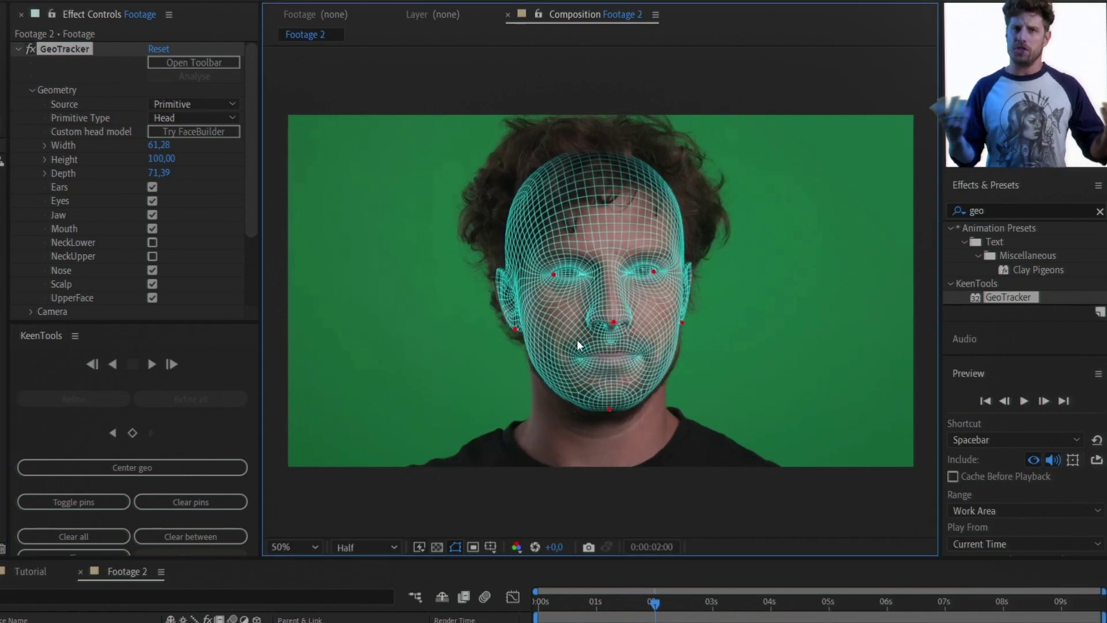
left_click(151, 363)
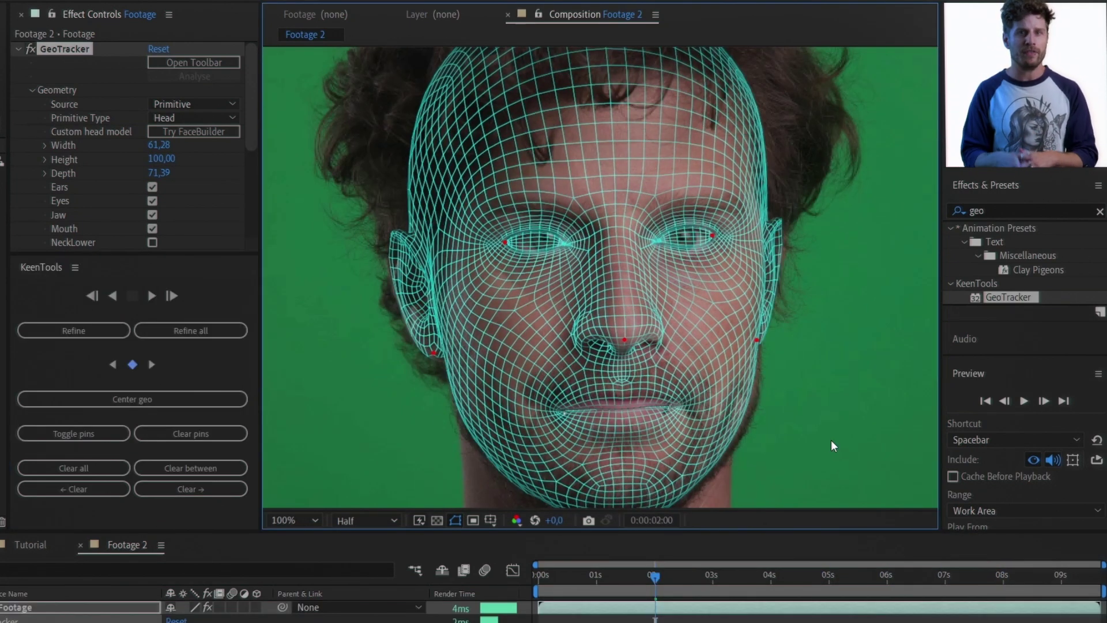
Refine the whole head track and close the KeenTools toolbar
key("comma")
left_click(180, 331)
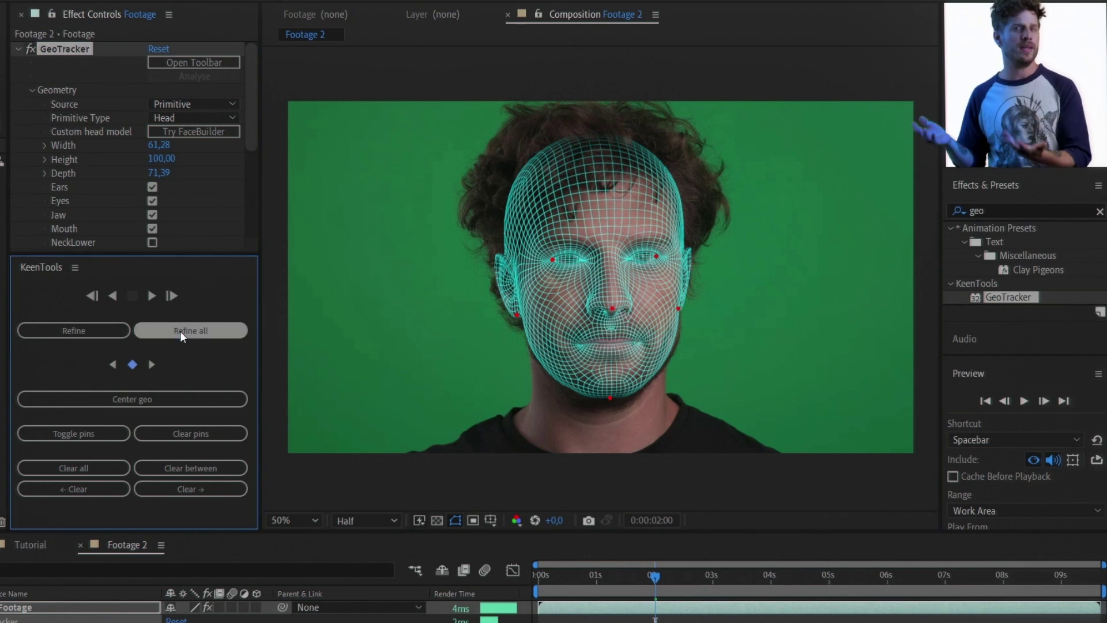
right_click(54, 267)
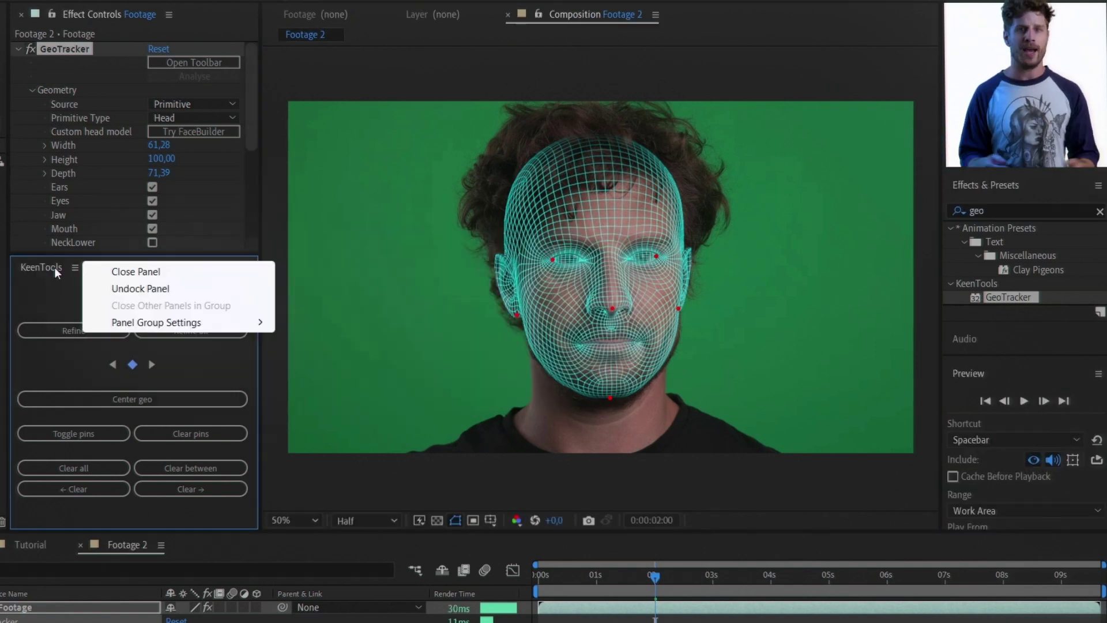
left_click(54, 267)
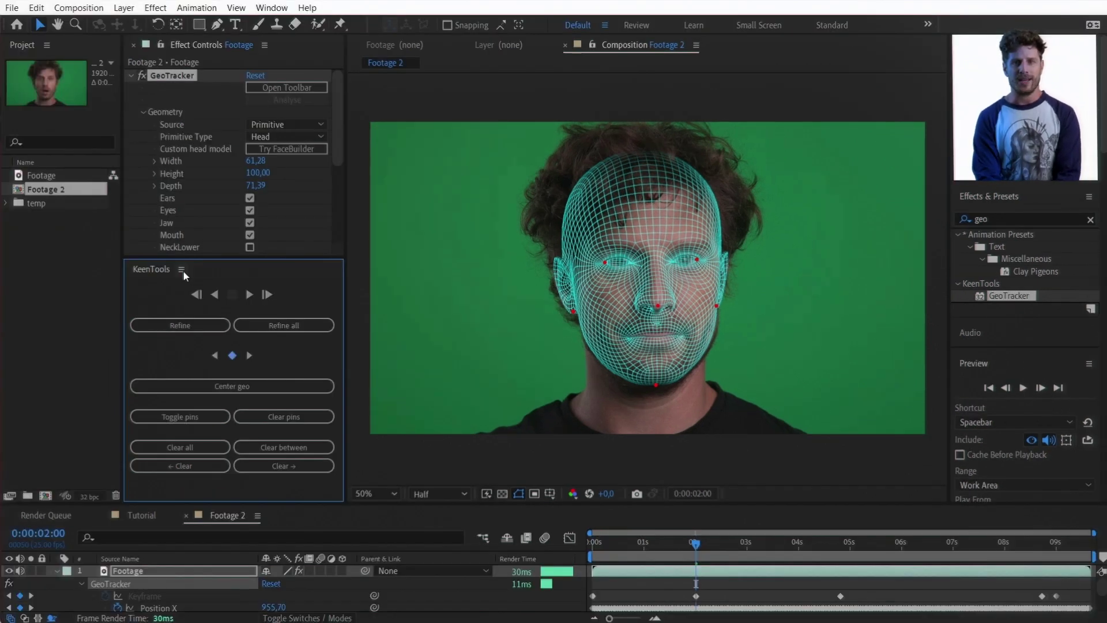
left_click(183, 271)
left_click(200, 275)
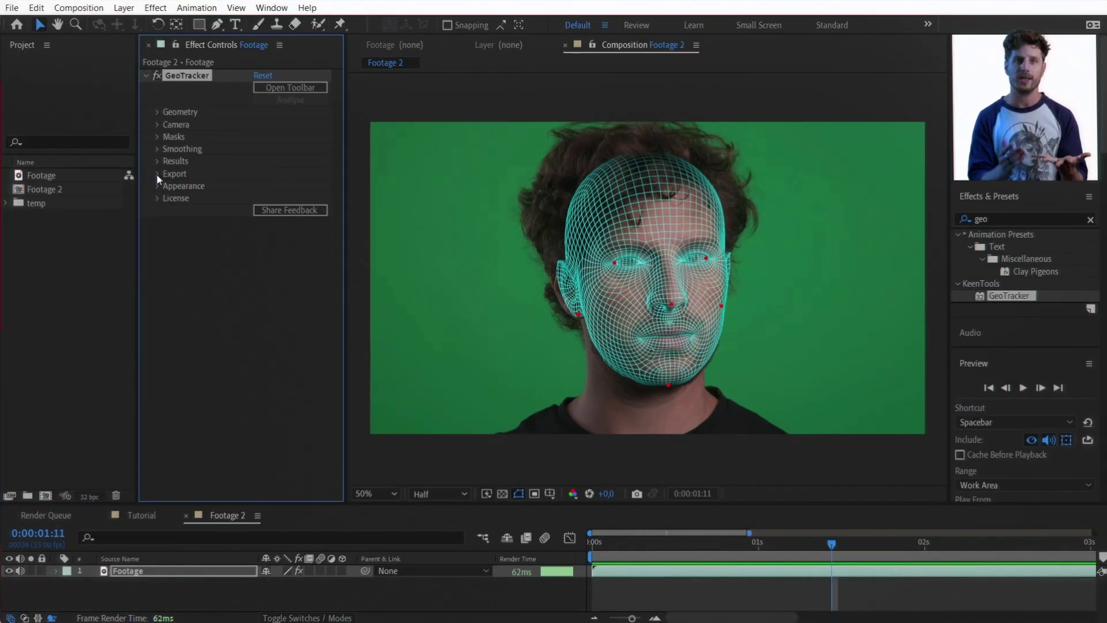
Export a linked 3D surface-point null with Normal orientation on the forehead and play back its motion
left_click(157, 175)
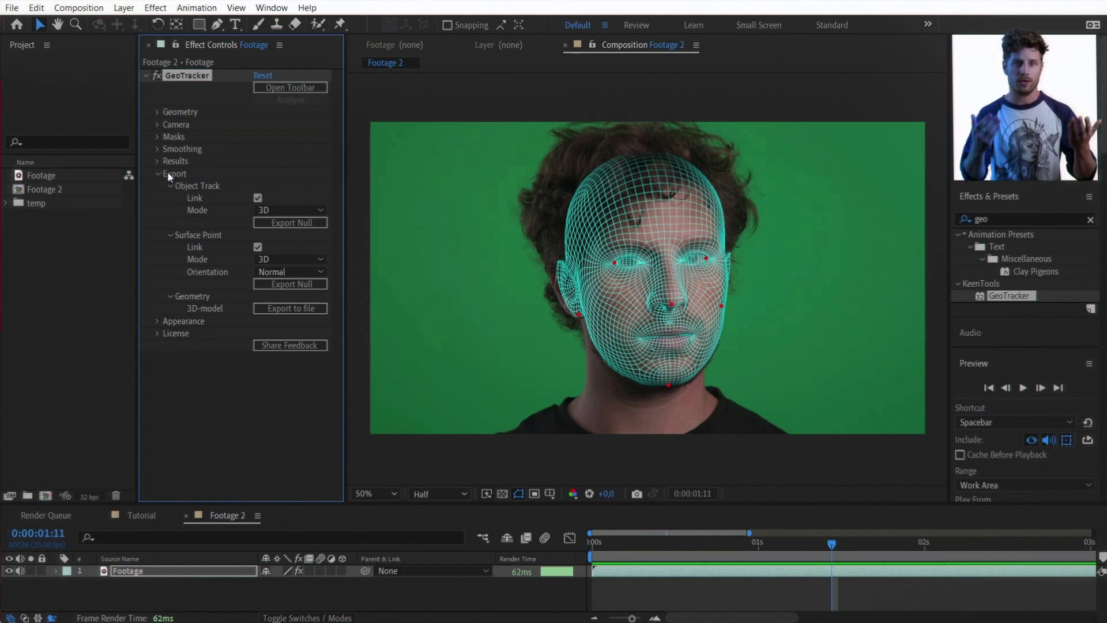
left_click(287, 286)
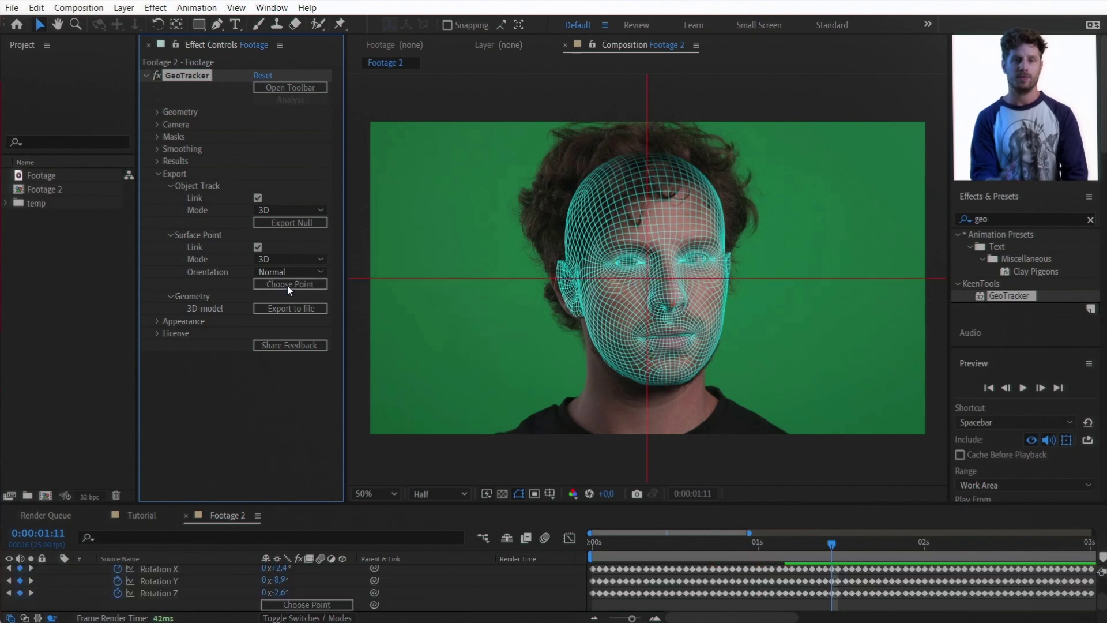
left_click(671, 228)
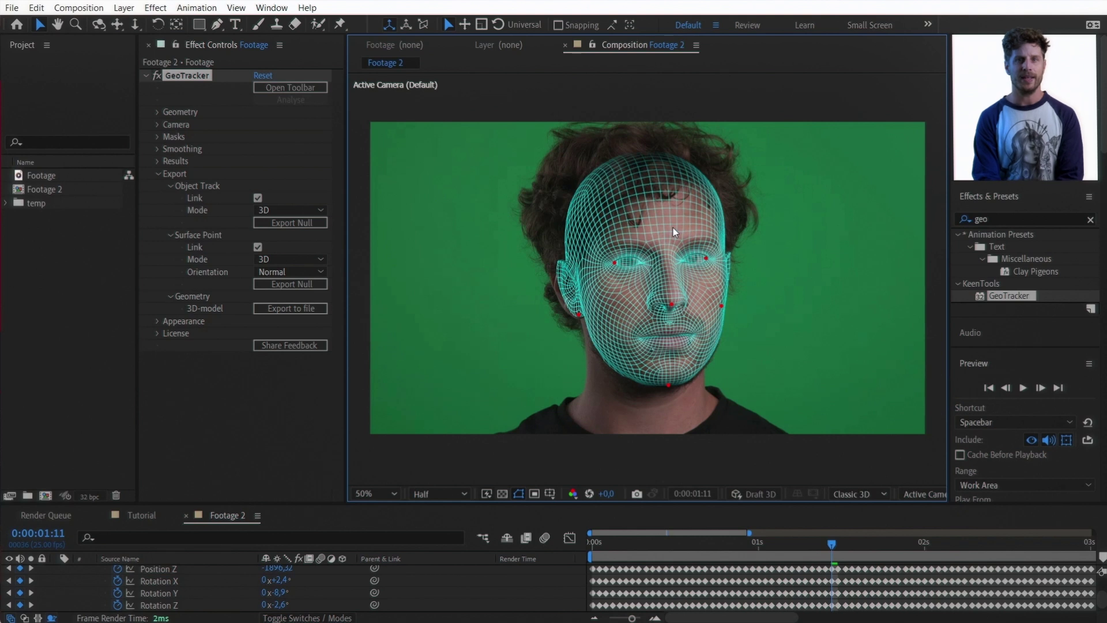
left_click(1020, 390)
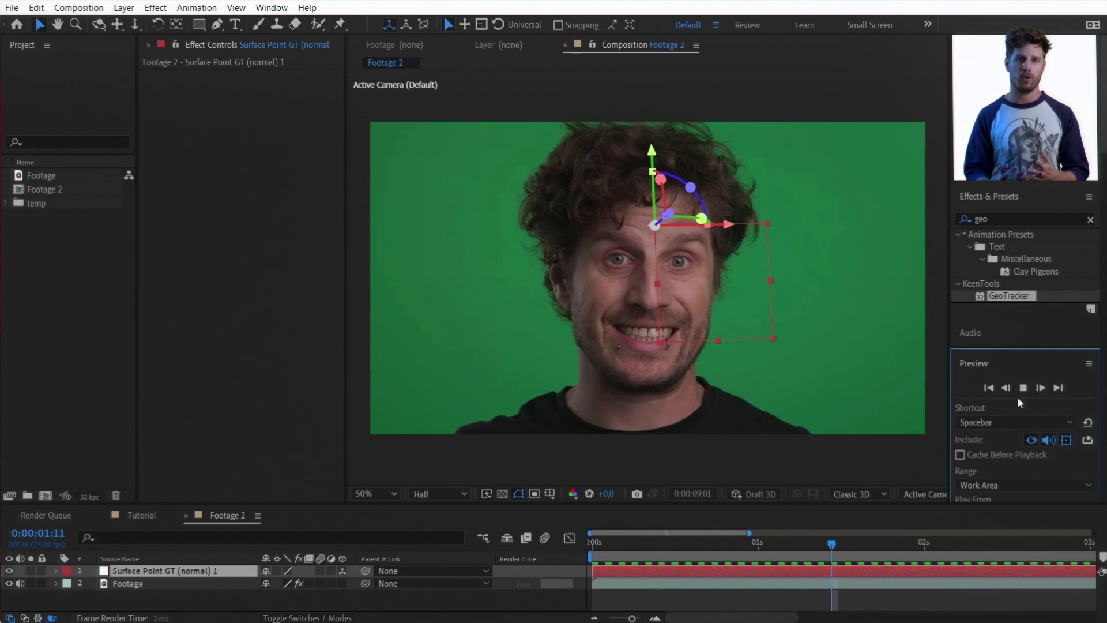
Create a comp-sized 1920 x 1080 solid named Element3D
left_click(123, 7)
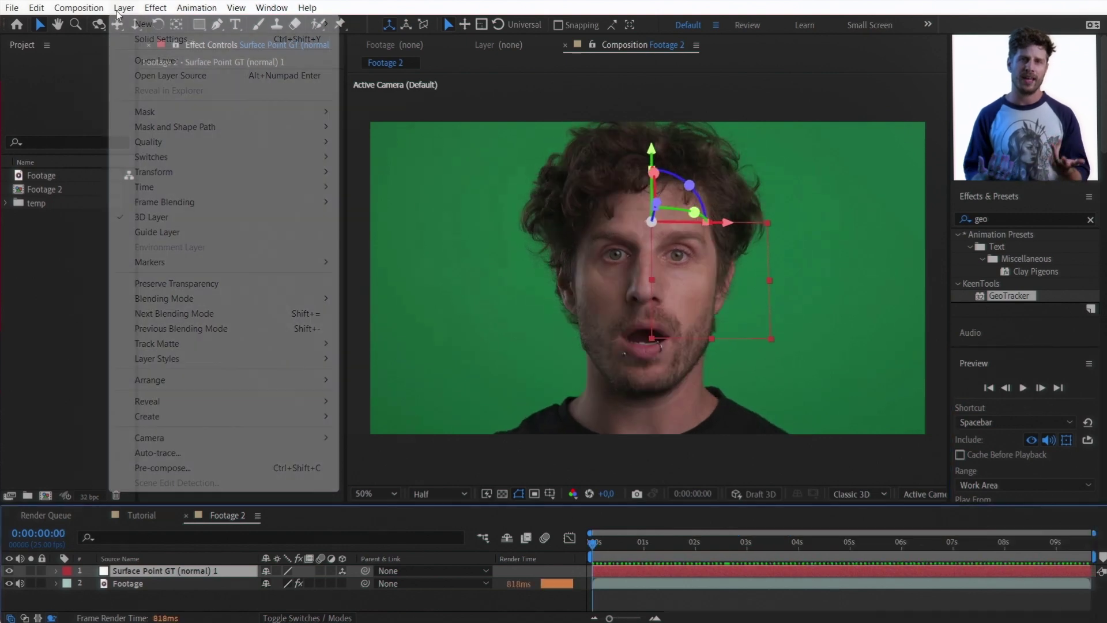
mouse_move(149, 19)
left_click(370, 37)
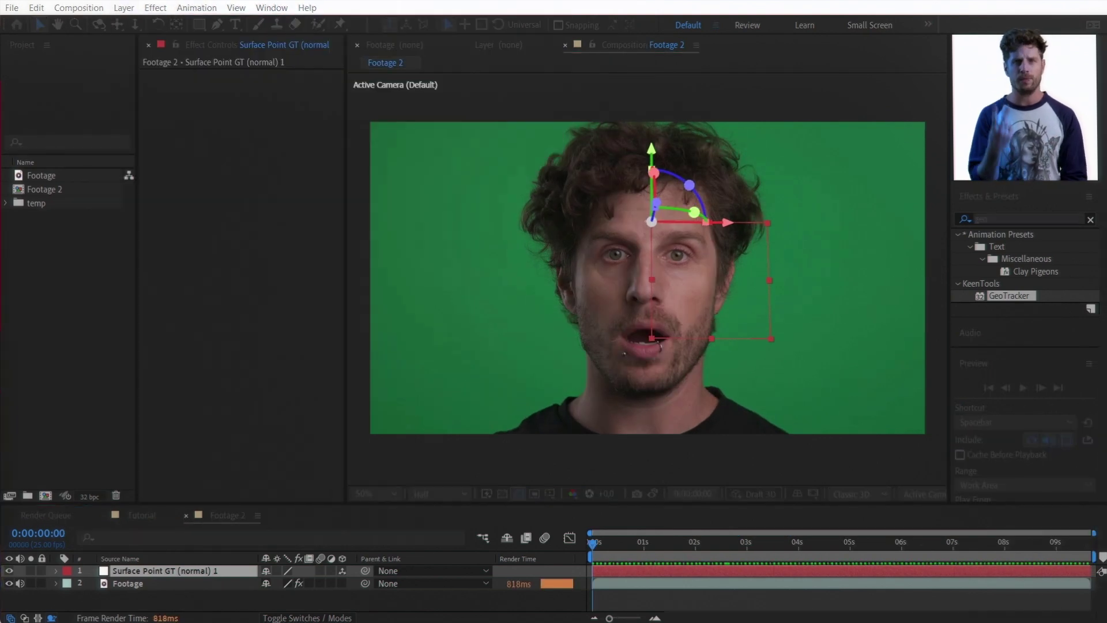
type("Element3D")
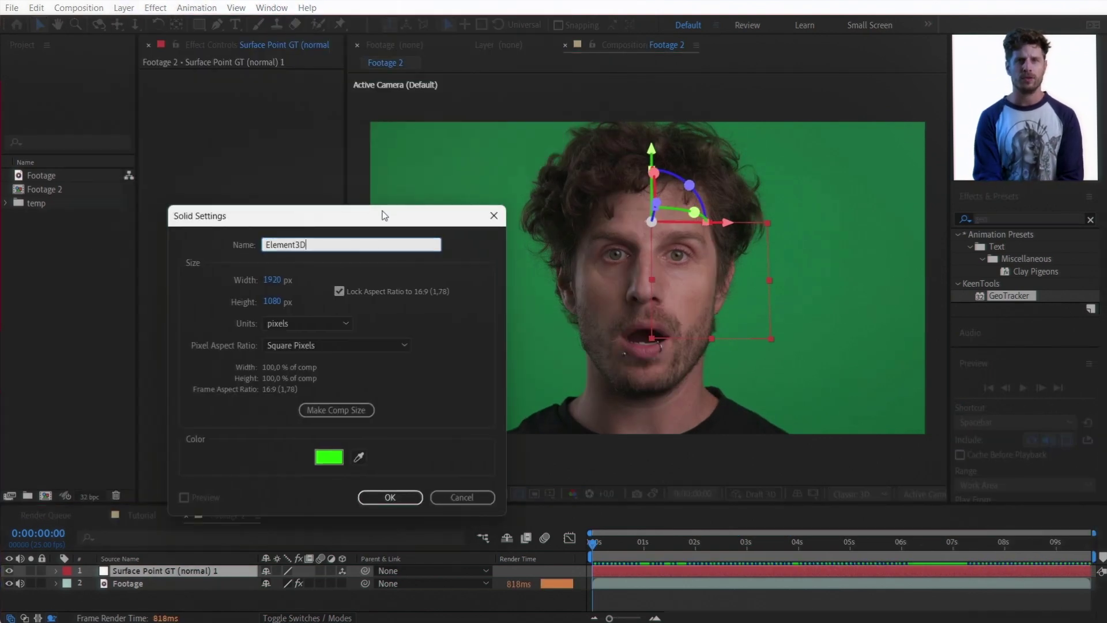
left_click(390, 497)
Find the Video Copilot Element effect and apply it to the Element3D solid
left_click(1008, 218)
type("elemen")
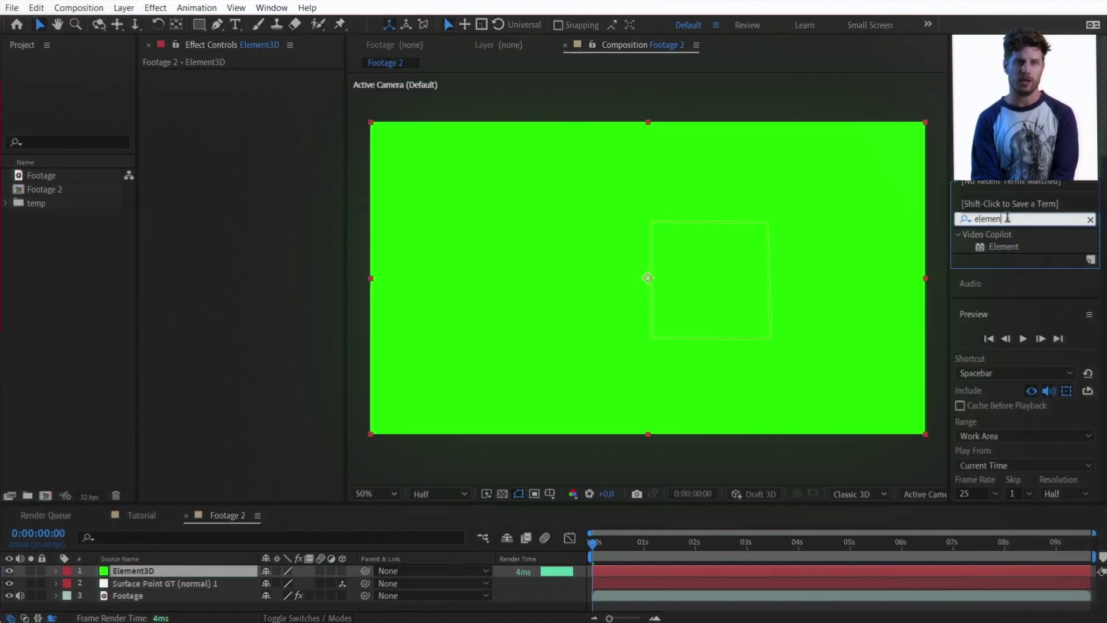
left_click_drag(1014, 251, 886, 251)
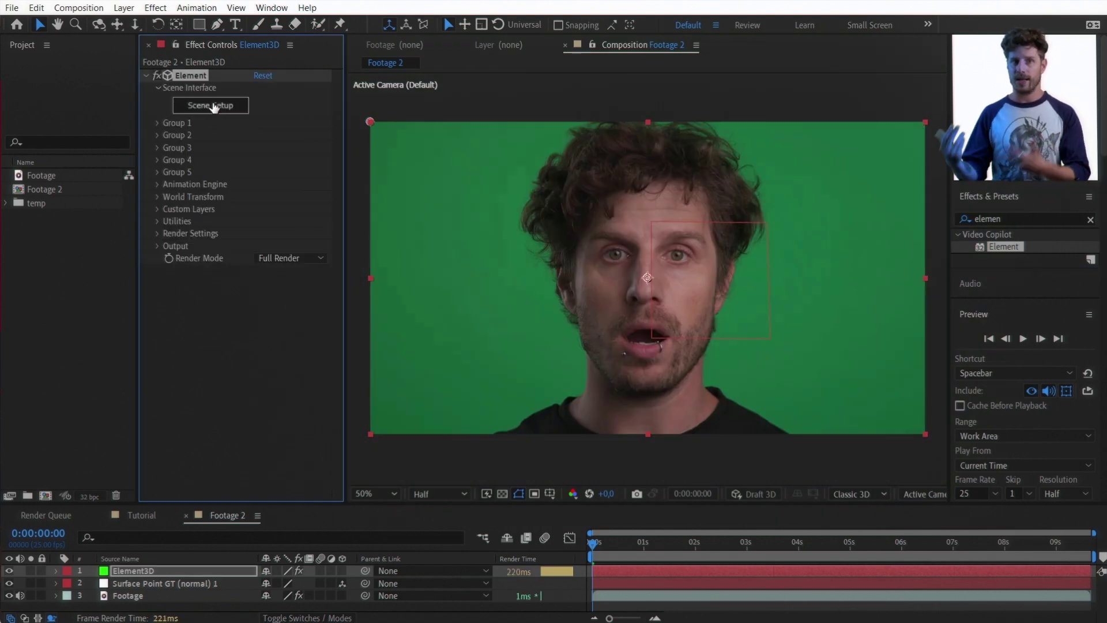
Create a cylinder model in Element's scene setup and set its radius to 0.04
left_click(213, 107)
left_click(511, 37)
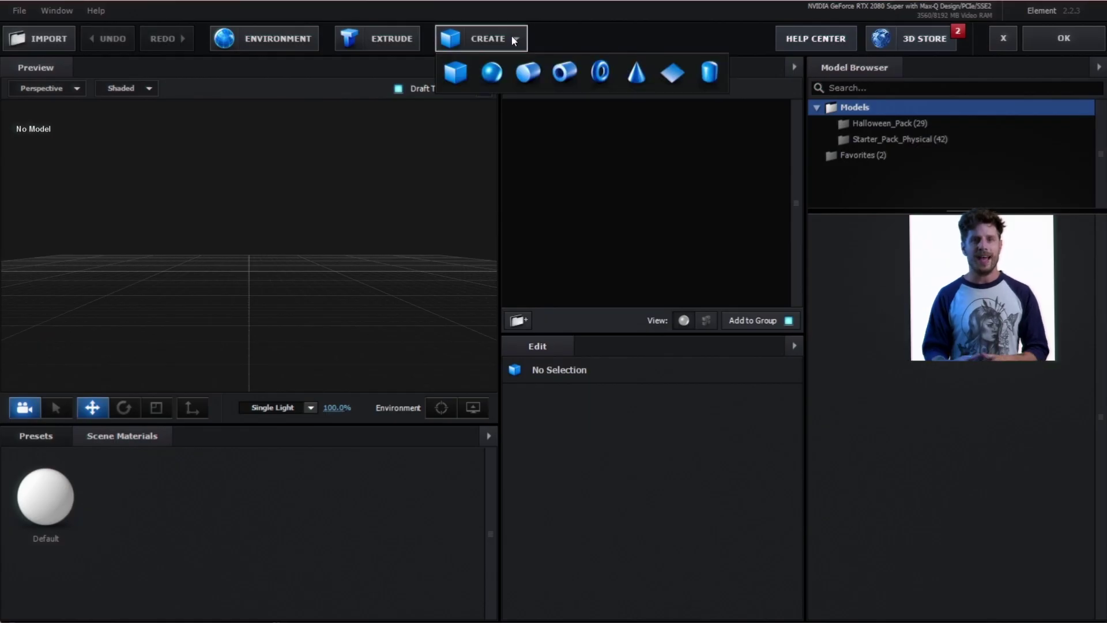
left_click(529, 73)
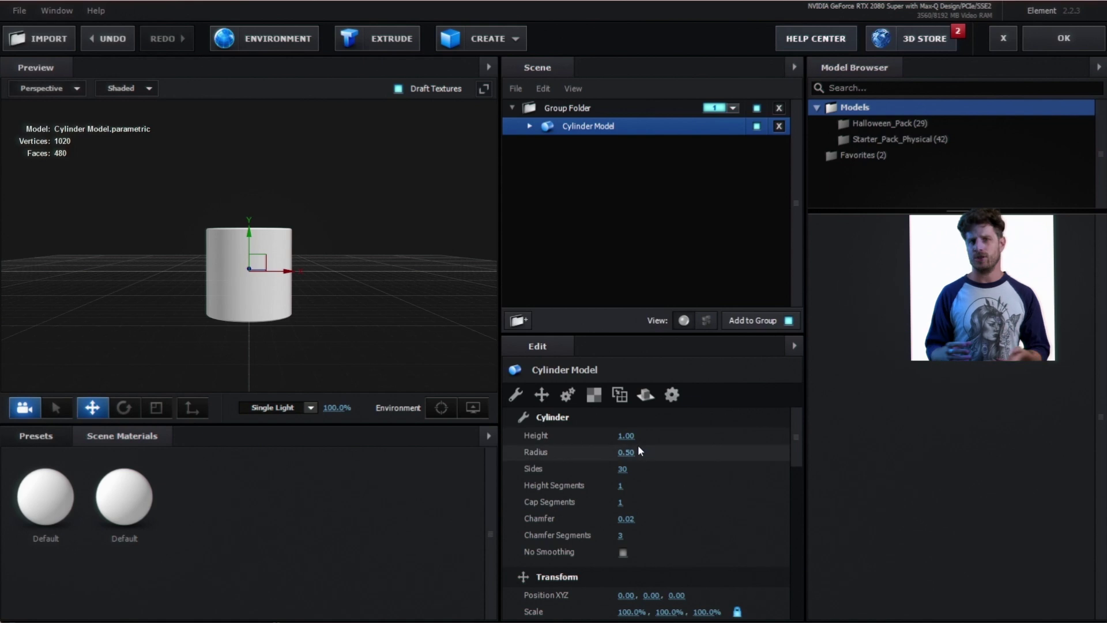
left_click_drag(635, 452, 603, 455)
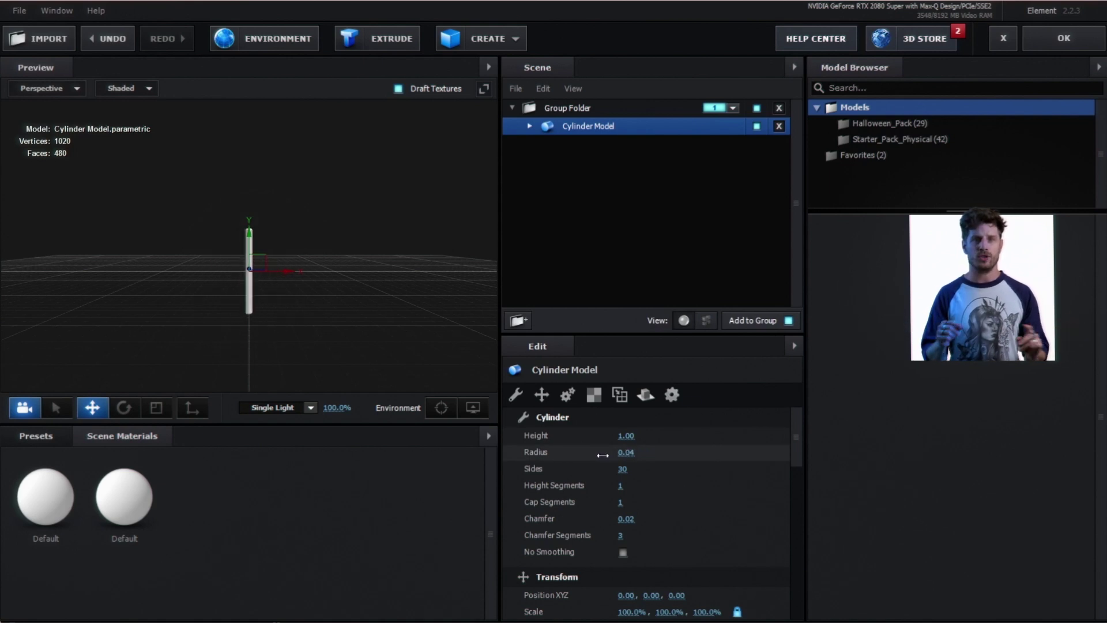
left_click_drag(841, 444, 847, 489)
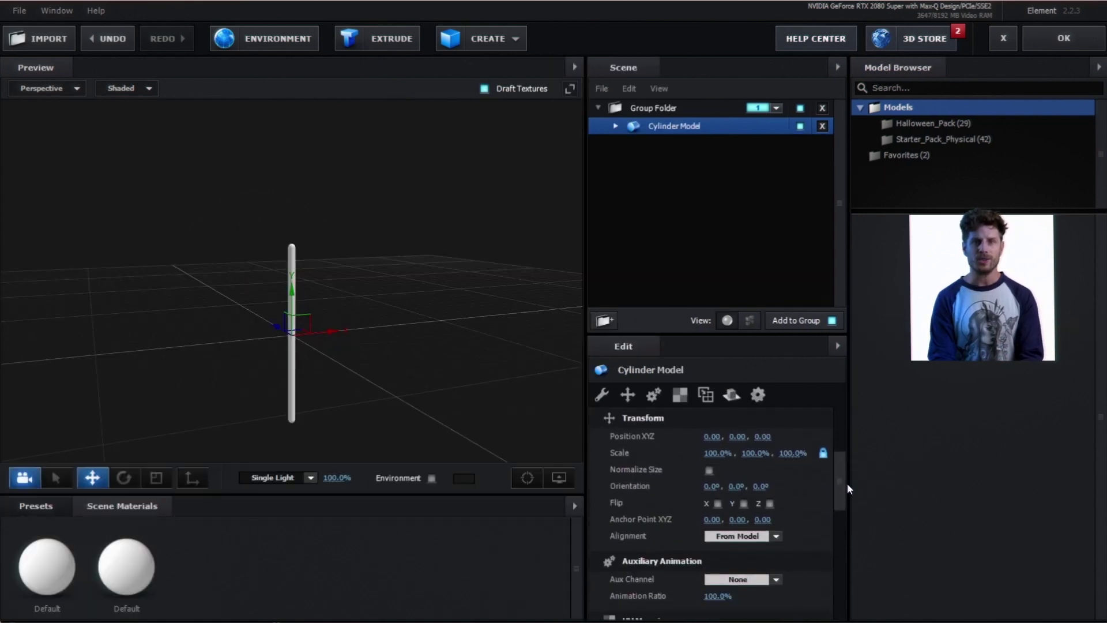
Change the cylinder model's alignment so that its base sits at the origin
left_click(778, 519)
left_click(748, 584)
mouse_move(367, 425)
left_mouse_down()
mouse_move(355, 386)
mouse_move(375, 404)
mouse_move(422, 392)
mouse_move(348, 398)
left_mouse_up()
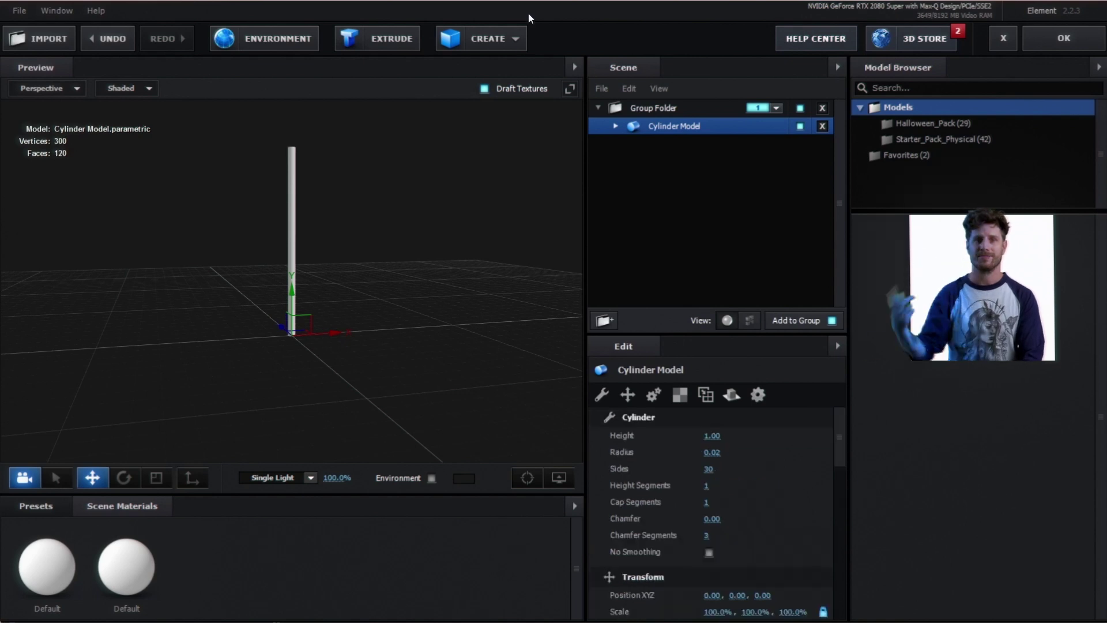
Add cone models as flattened fletching at the cylinder's upper end, positioned at Y 0.81 and scaled to 14.0%, 34.5%, 1.5%
left_click(520, 41)
left_click(636, 72)
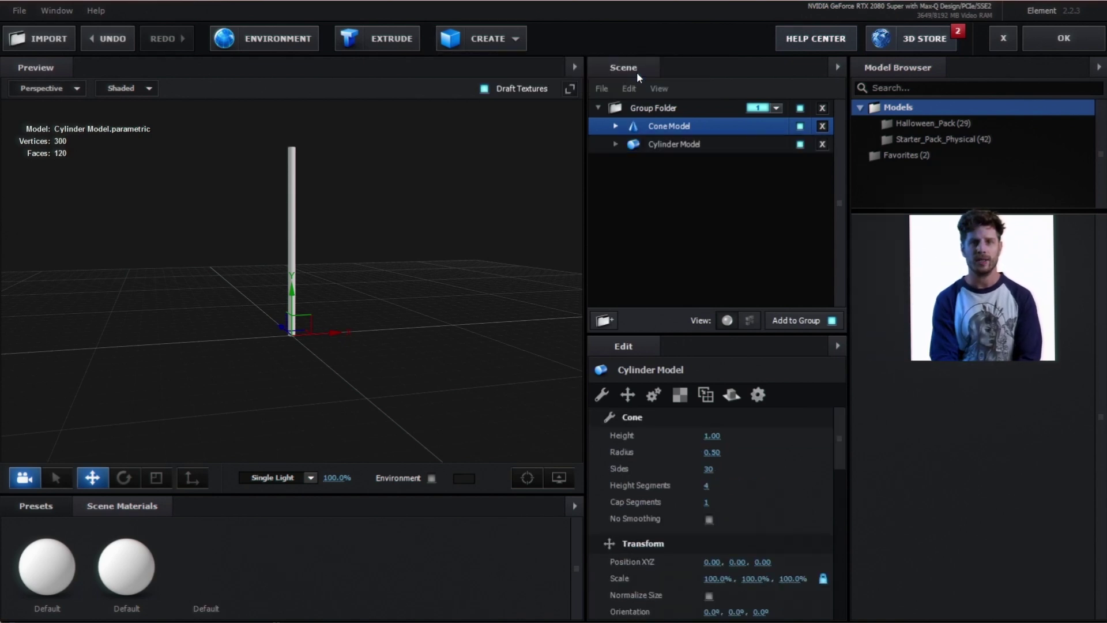
scroll(666, 562, "down", 1)
left_click_drag(715, 515, 742, 516)
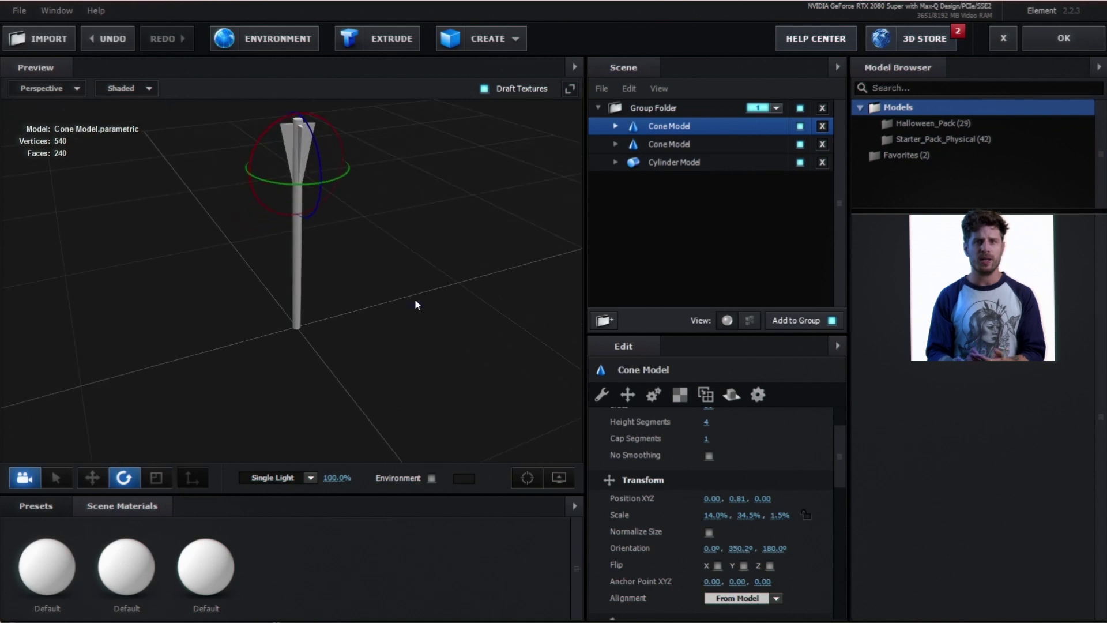
left_click_drag(418, 304, 420, 329)
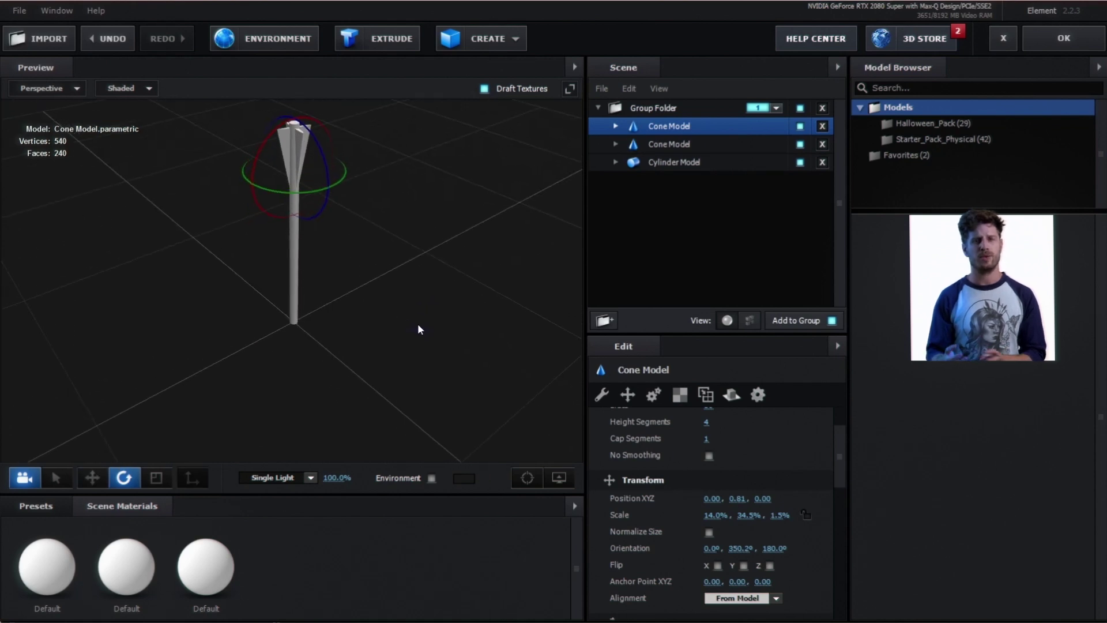
Change the diffuse color of the cylinder model's default material to a golden brown
double_click(649, 162)
left_click(671, 180)
left_click_drag(840, 397, 843, 442)
left_click(714, 499)
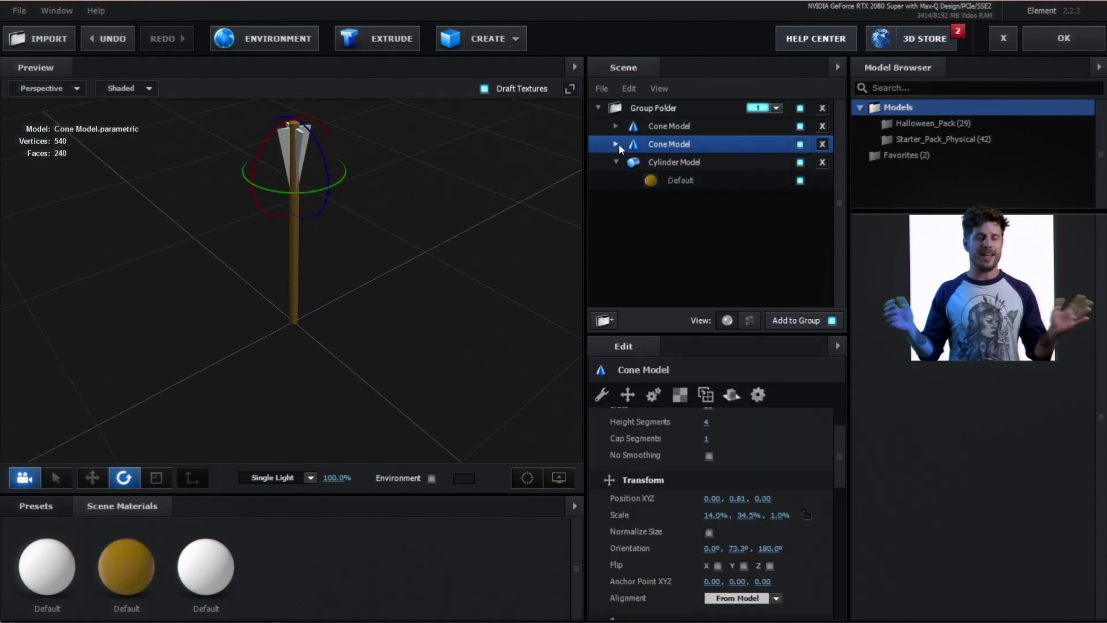
Set the diffuse color of the cone fletching's material to dark red and accept the Element scene
left_click(616, 143)
left_click(680, 162)
left_click(715, 499)
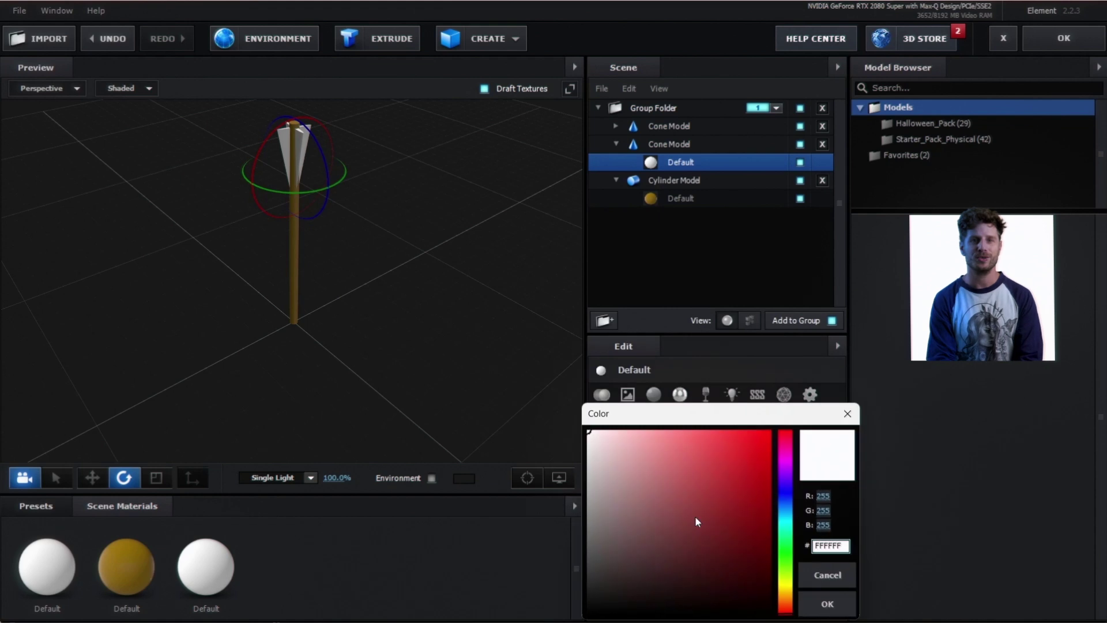
left_click(694, 516)
left_click(828, 604)
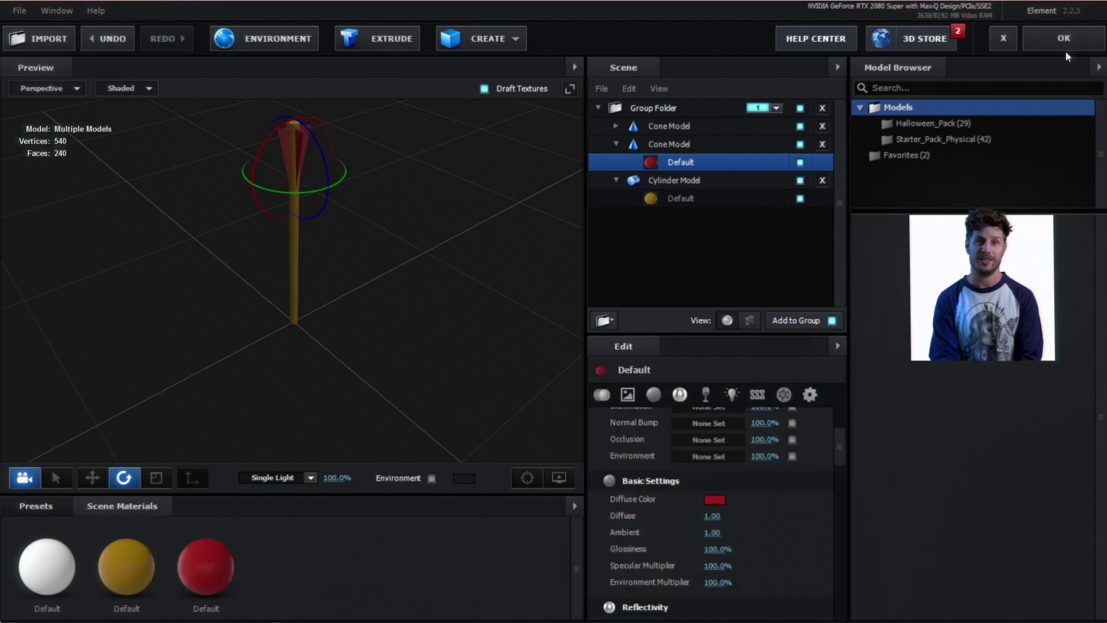
left_click(1064, 49)
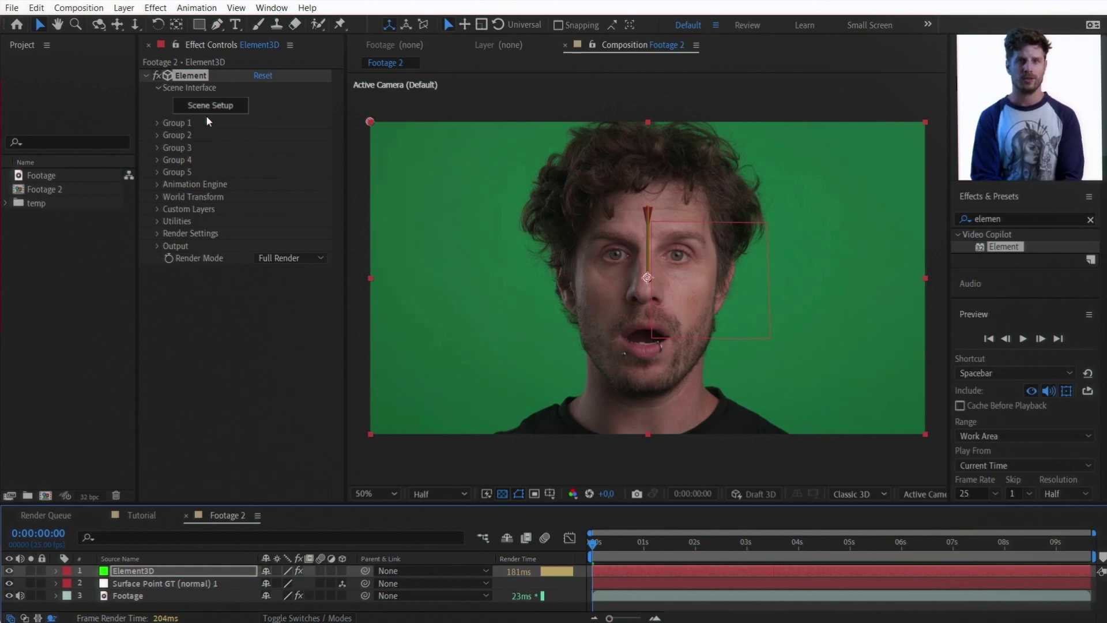
Create a group null for Group 1 of the Element effect
left_click(155, 122)
left_click(169, 184)
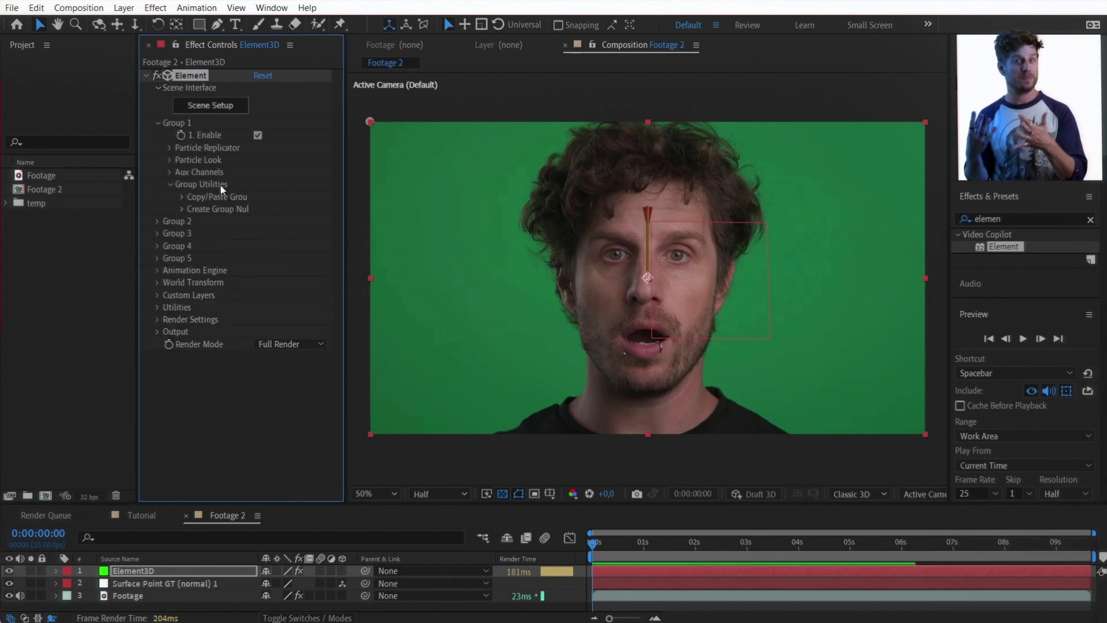
left_click(182, 210)
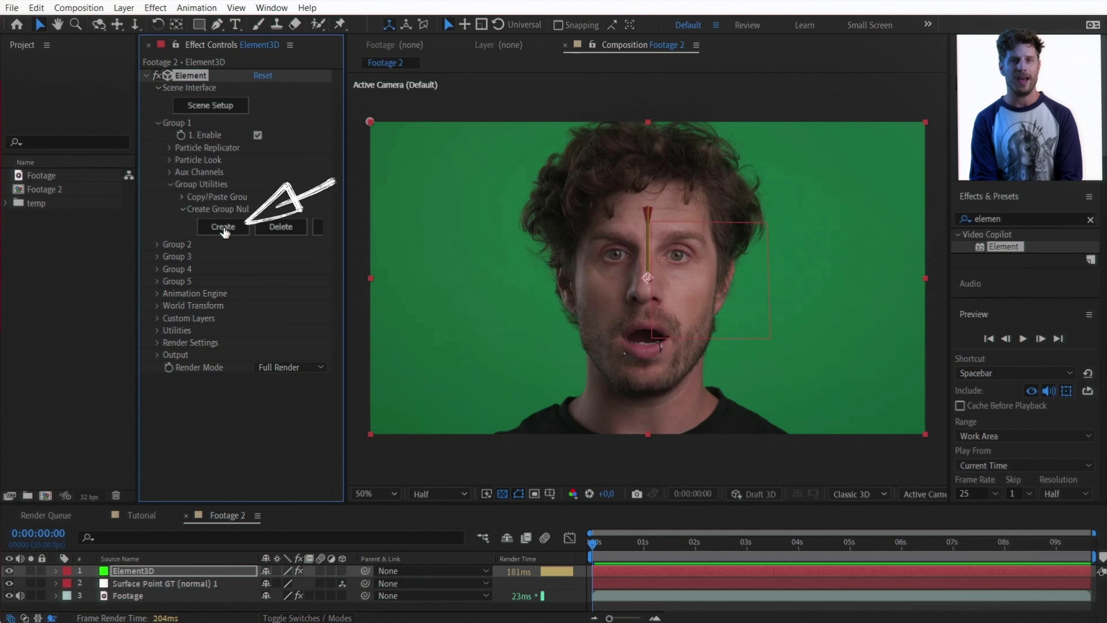
left_click(223, 227)
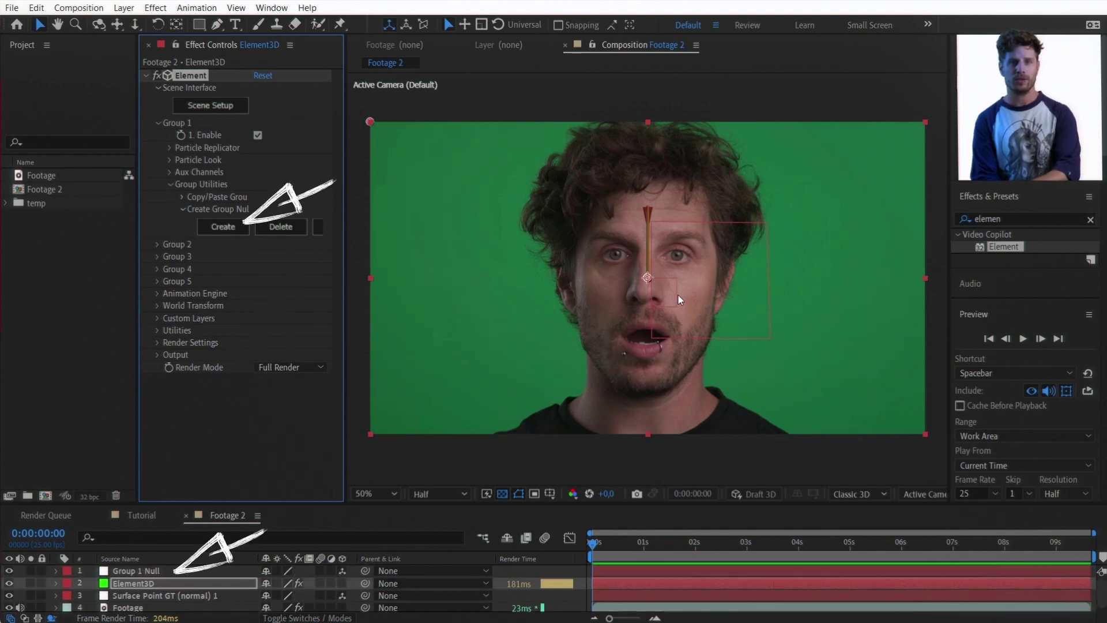
Parent the Group 1 Null layer to the Surface Point GT (normal) 1 null
left_click_drag(179, 505, 185, 489)
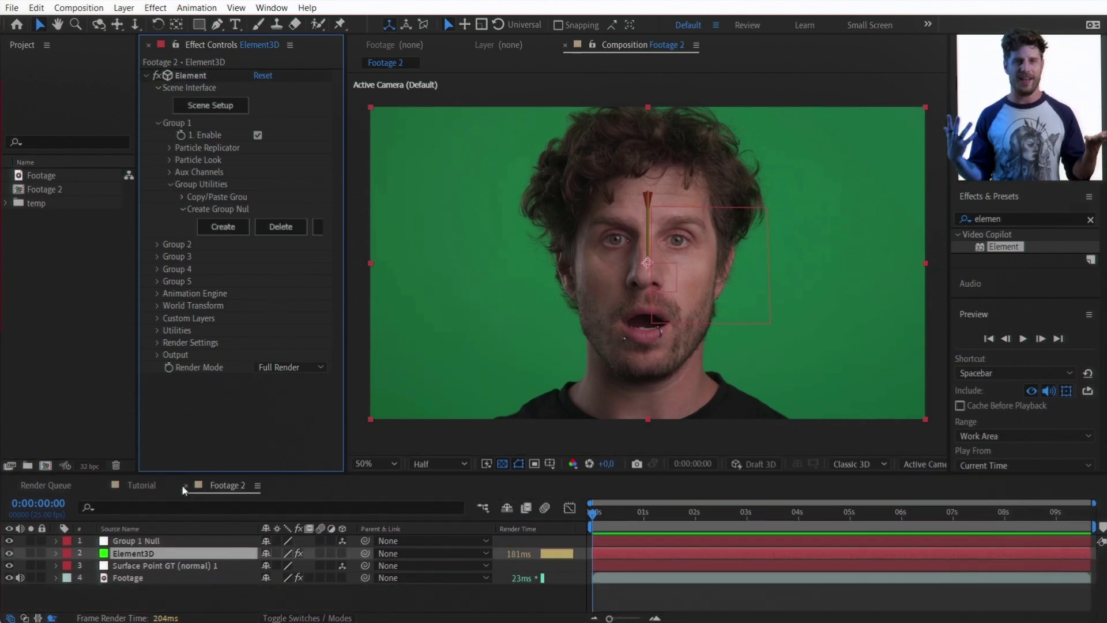
left_click(144, 541)
left_click_drag(364, 541, 162, 566)
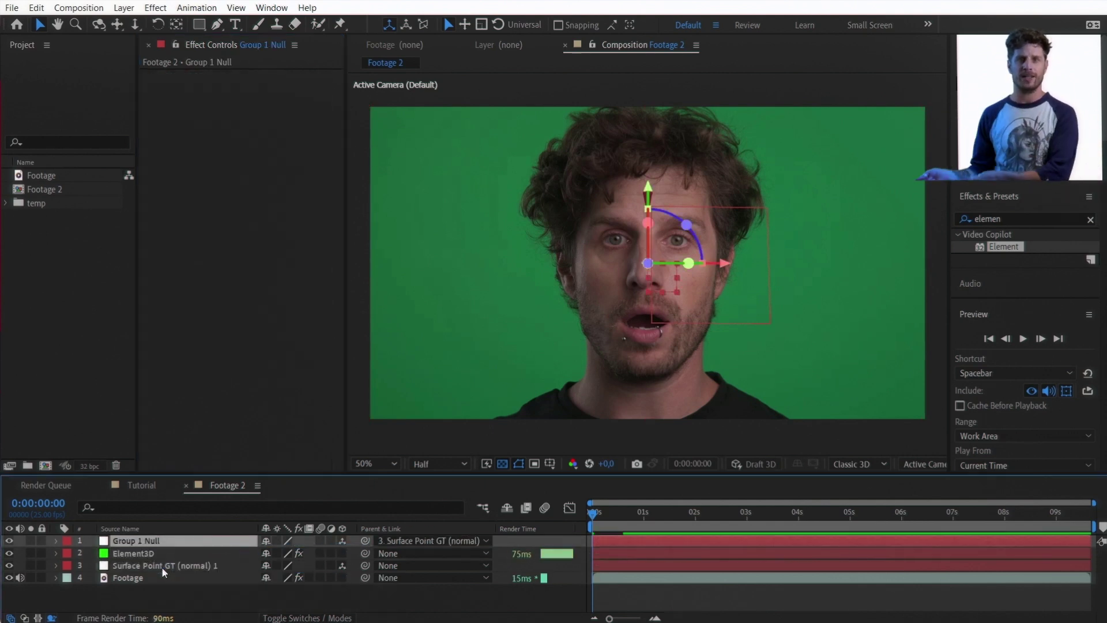
left_click(161, 566)
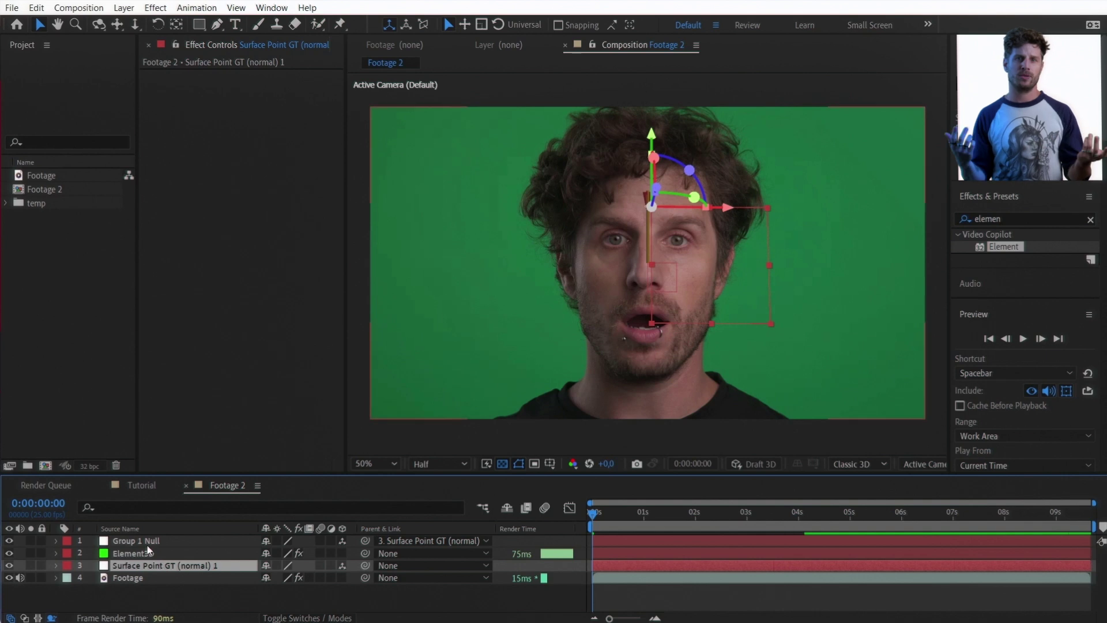
Set the Group 1 Null's position to 0, 0, 0 in its transform properties
left_click(81, 541)
left_click(56, 540)
left_click(69, 553)
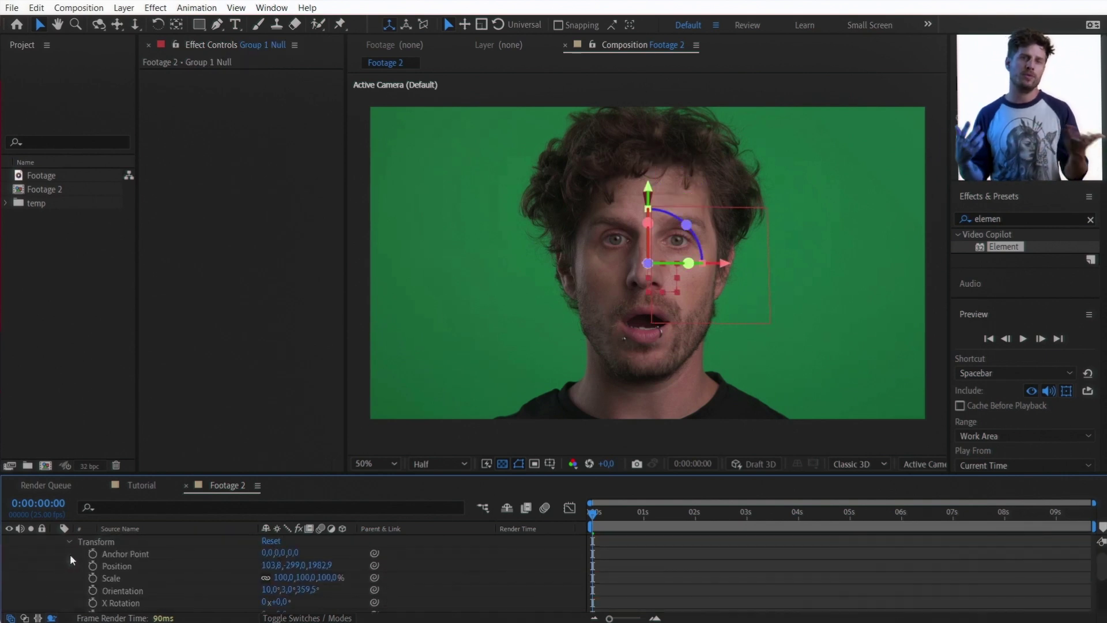
left_click_drag(190, 475, 189, 449)
left_click(267, 540)
type("0")
key("Tab")
type("0")
key("Tab")
type("0")
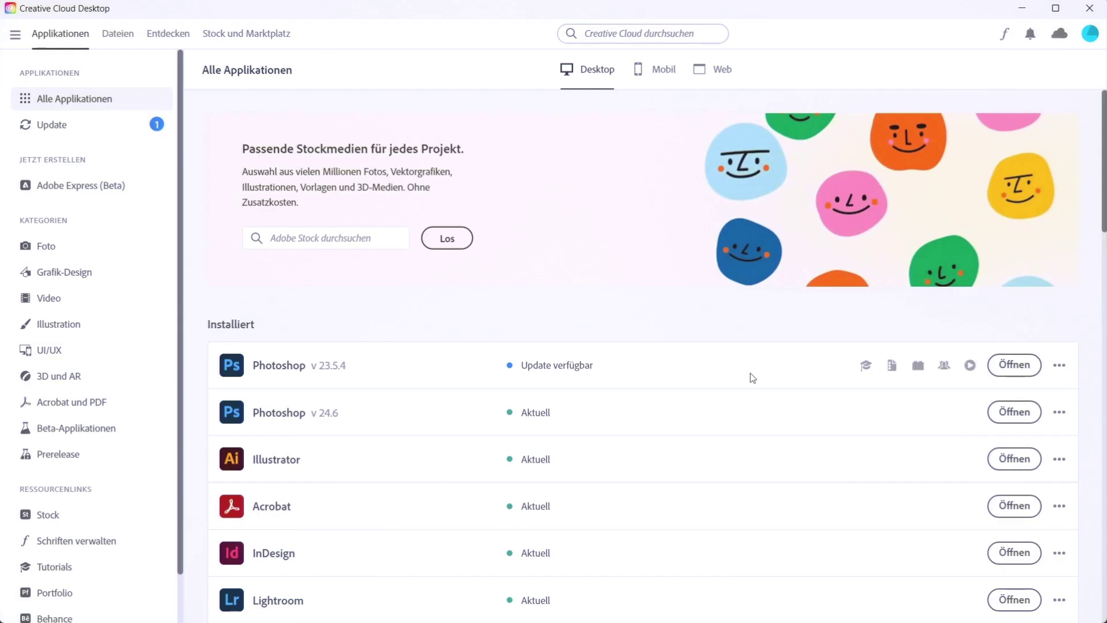
Switch to Creative Cloud Desktop and show the available beta applications
scroll(751, 378, "down", 3)
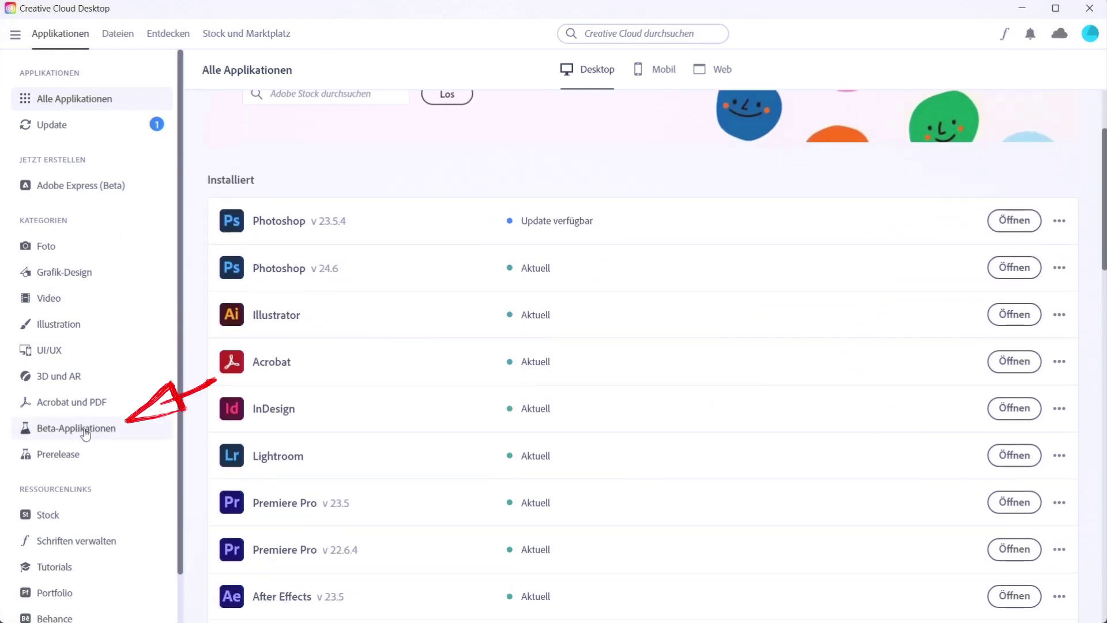
left_click(110, 434)
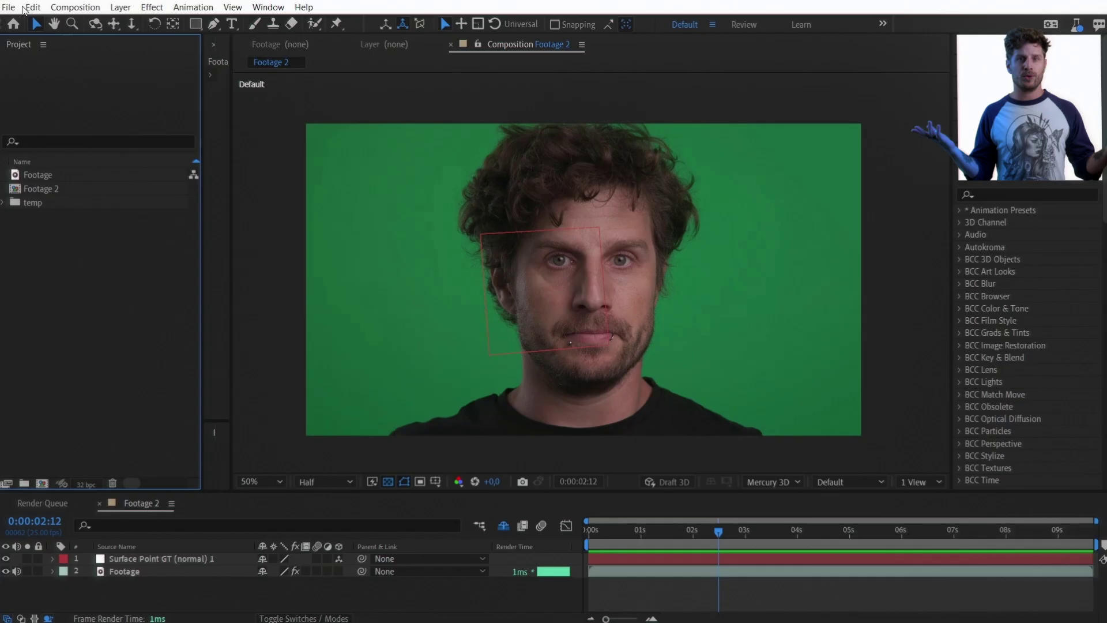
Switch to After Effects Beta and import the 3D model broken arrow_001.glb as footage
left_click(8, 7)
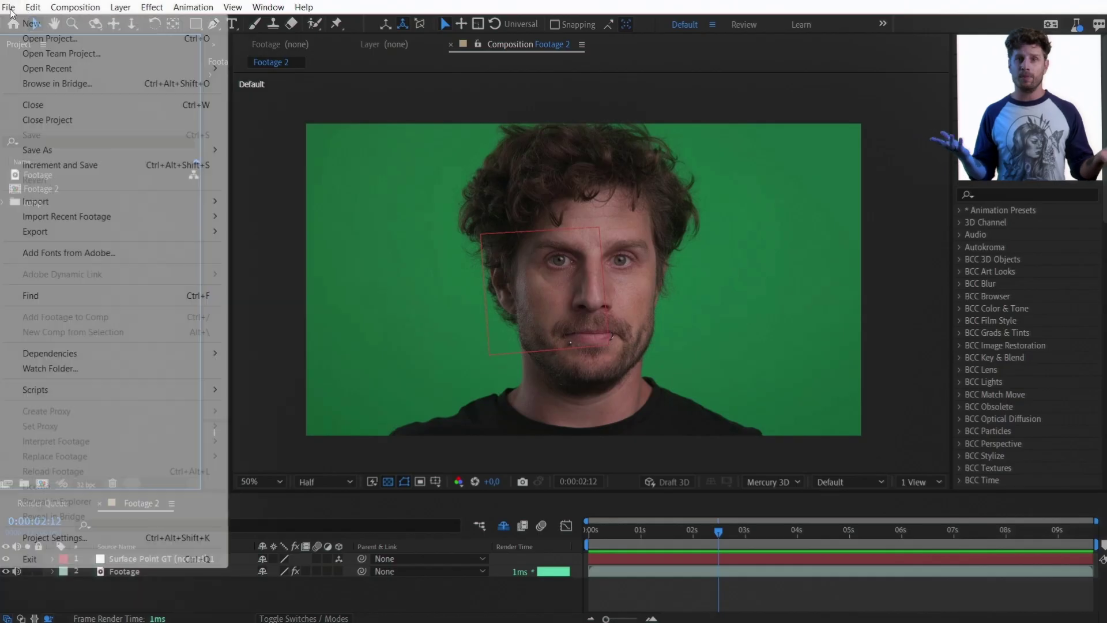
mouse_move(84, 202)
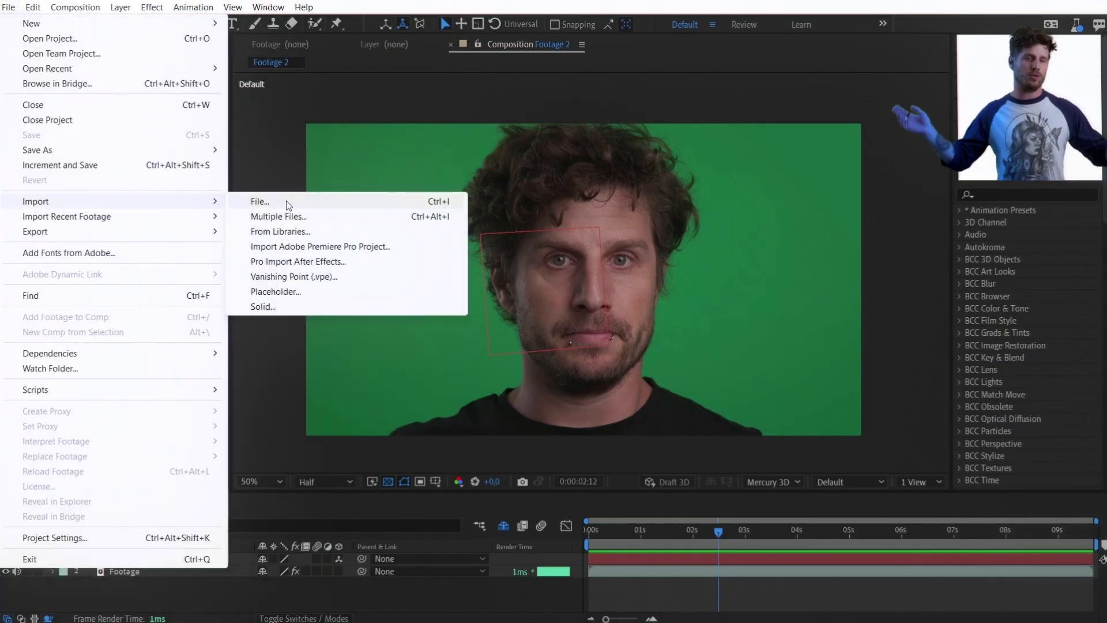
left_click(286, 200)
left_click(303, 153)
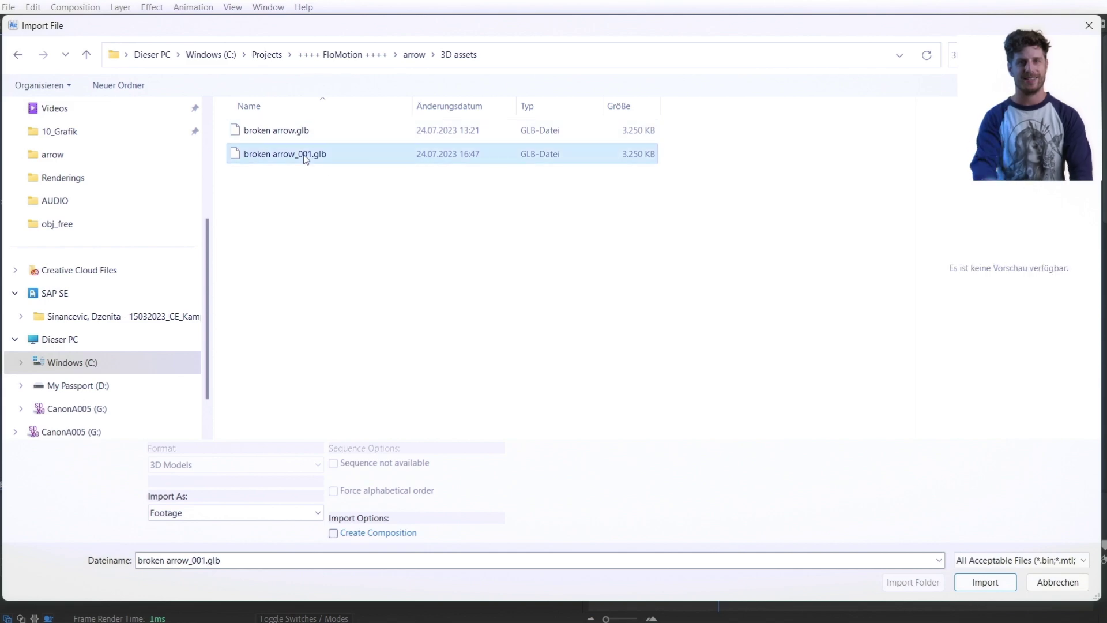
left_click(972, 588)
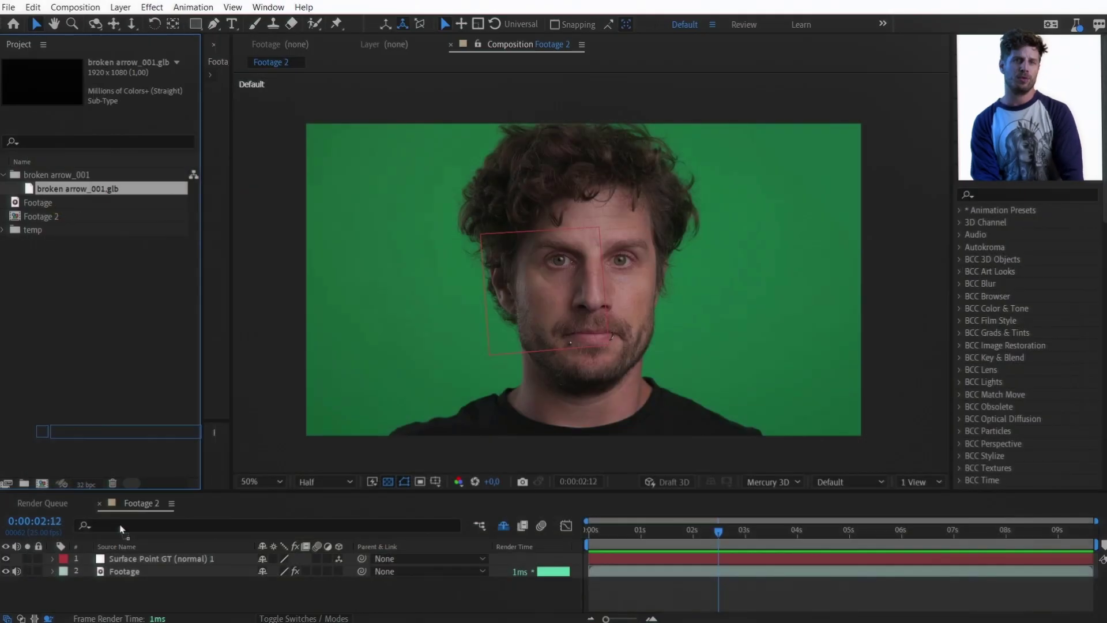
Add the broken arrow_001.glb model to the Footage 2 composition and parent it to Surface Point GT (normal) 1
left_click_drag(624, 303, 615, 330)
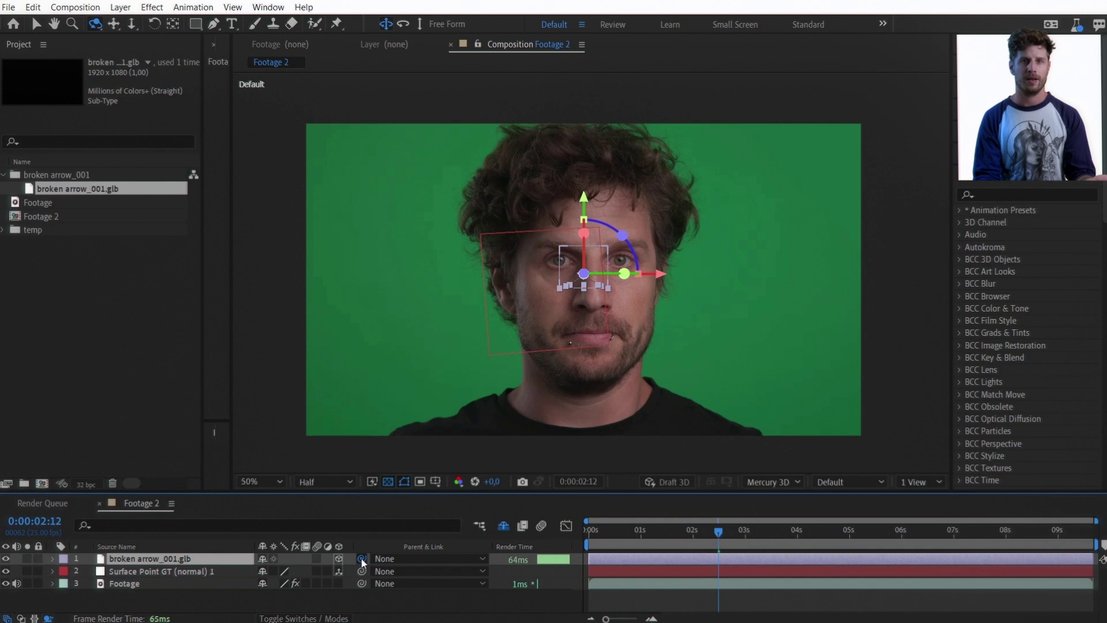
left_click_drag(362, 558, 150, 572)
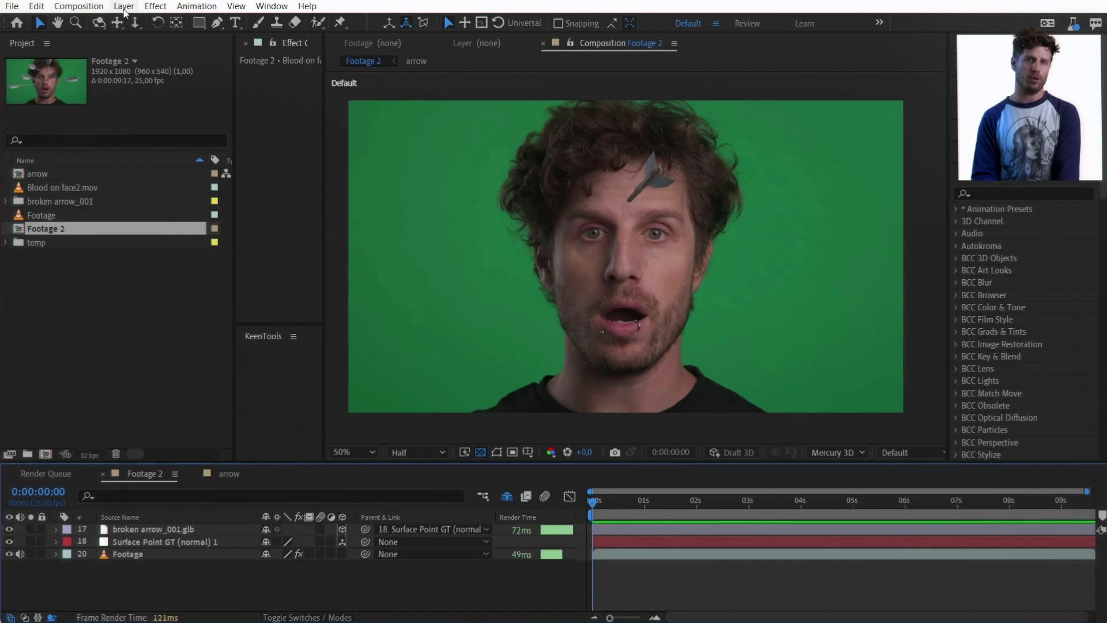
Create an adjustment layer above the arrow and apply the Pixel Motion Blur effect to it
left_click(124, 6)
mouse_move(230, 22)
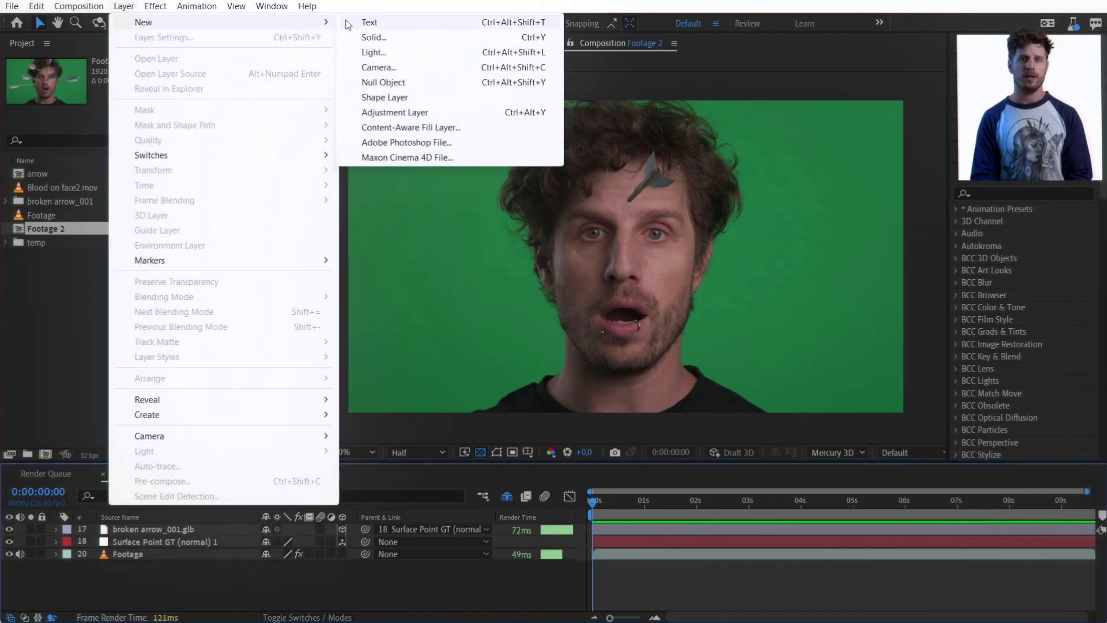
left_click(392, 112)
left_click(990, 193)
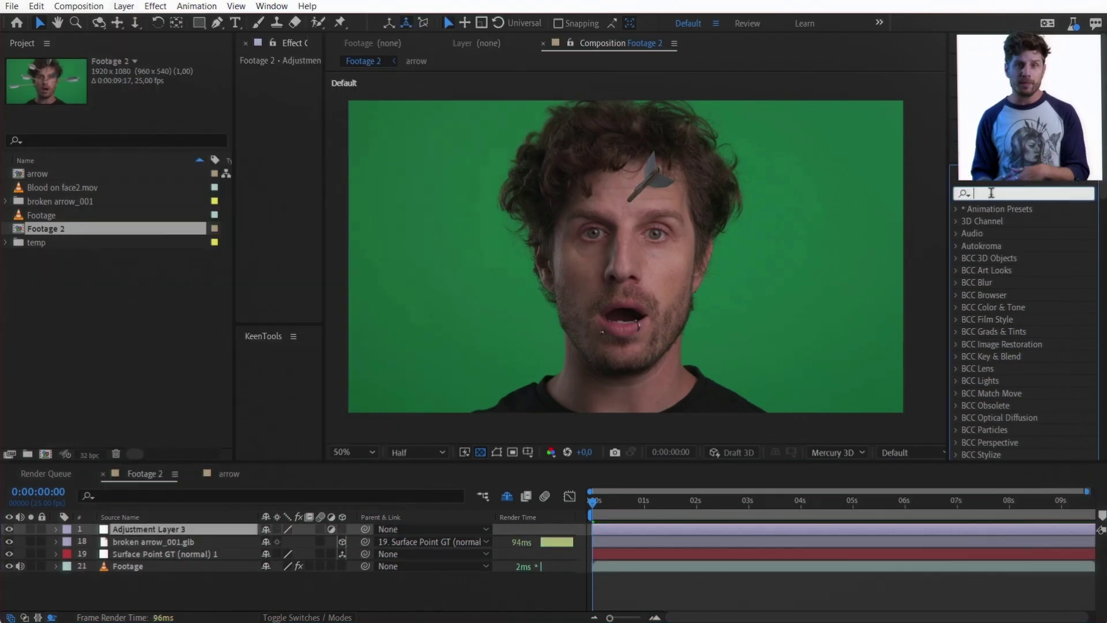
type("pixel motion")
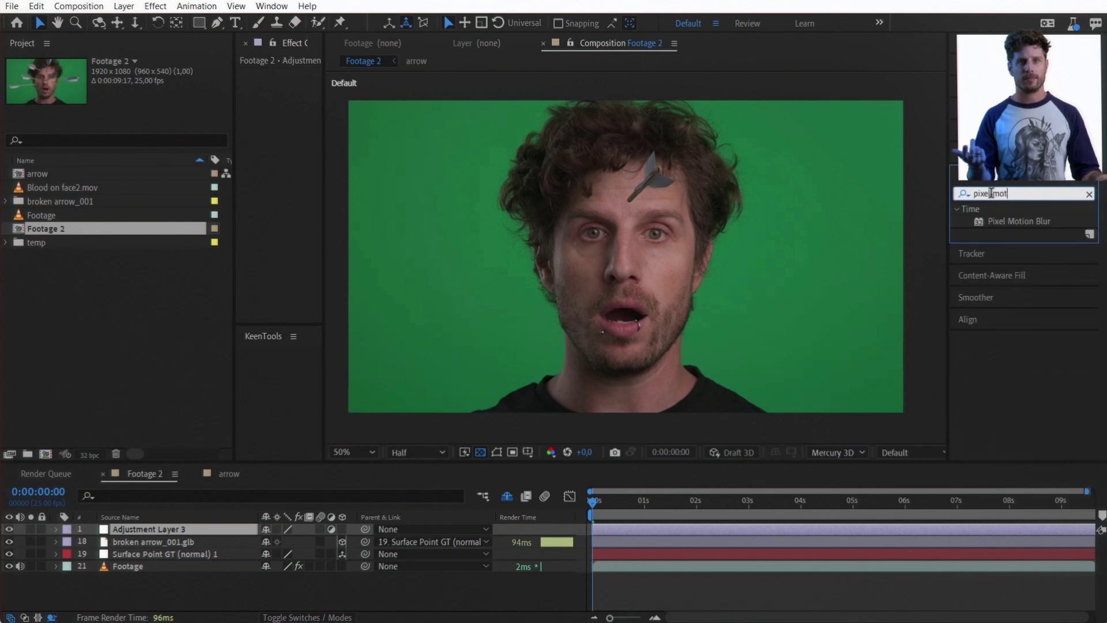
left_click_drag(1009, 222, 223, 531)
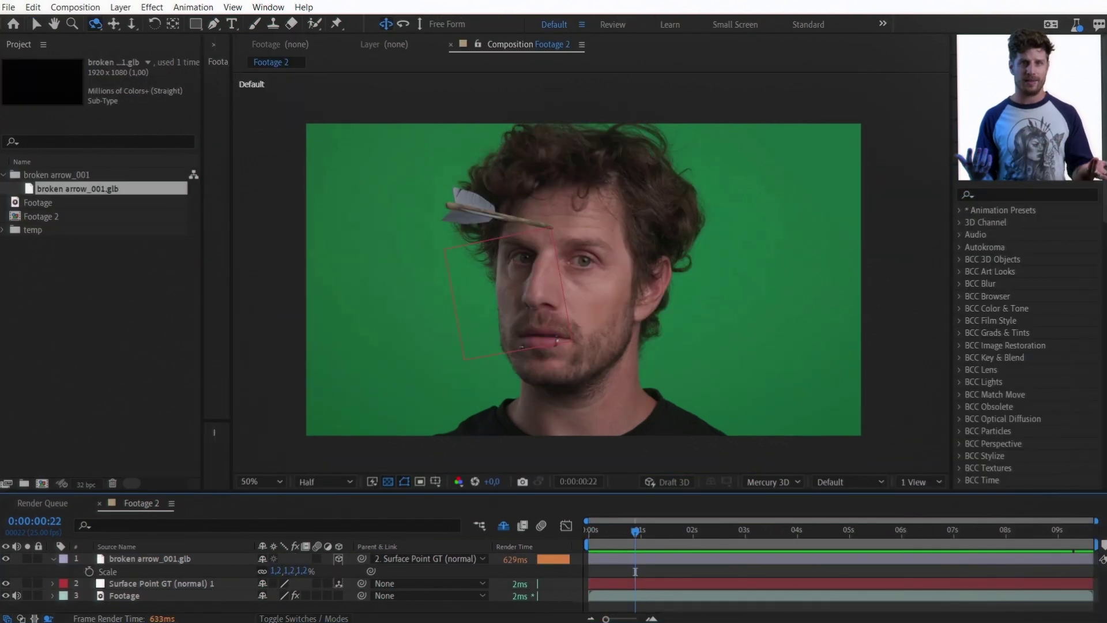
Create a Point light with 100% intensity and no falloff in the Footage 2 composition
left_click(124, 6)
mouse_move(143, 23)
left_click(369, 53)
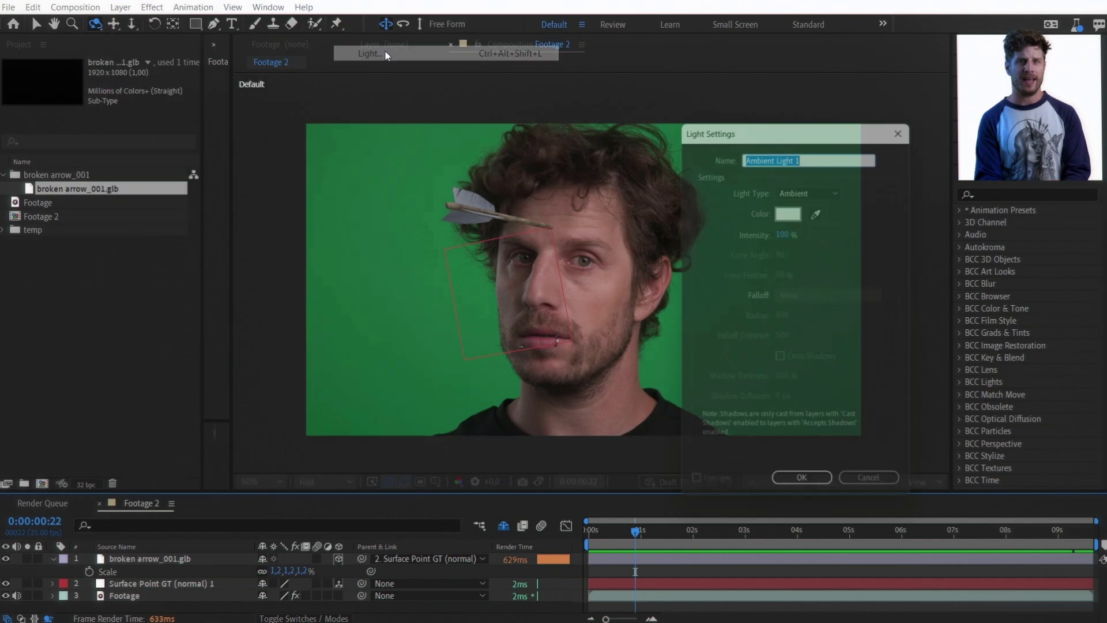
left_click(826, 185)
left_click(825, 229)
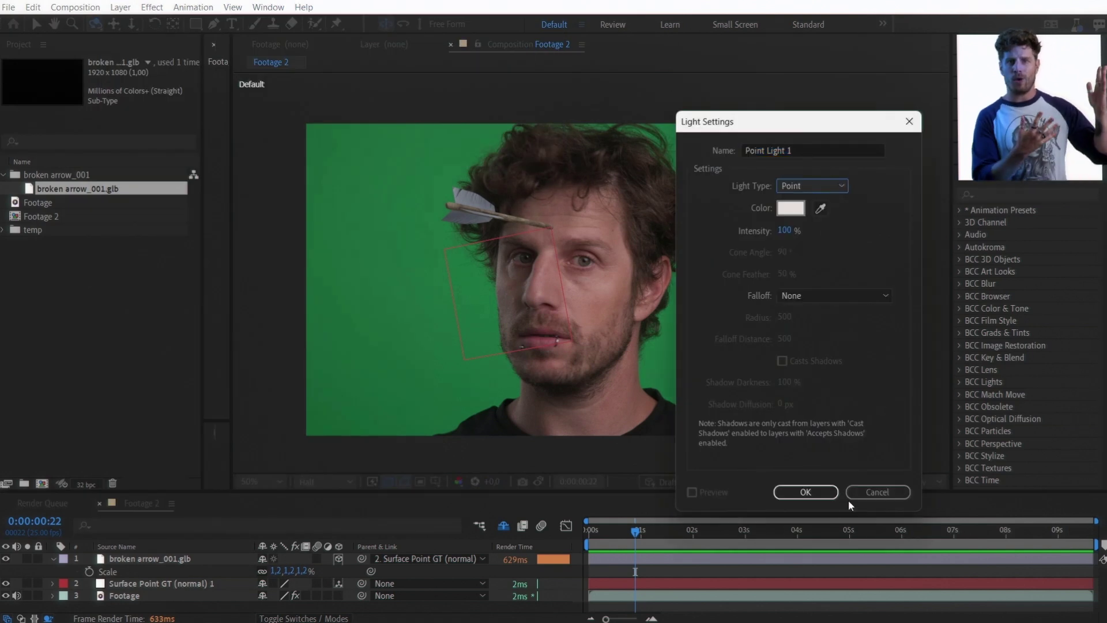
left_click(818, 492)
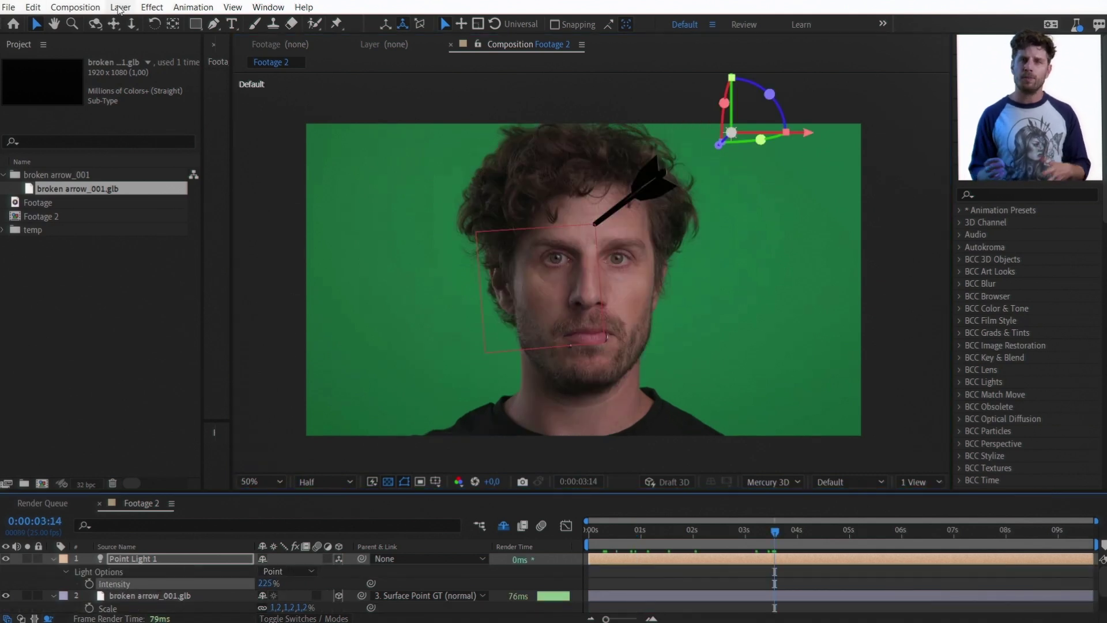
Create an Ambient light to brighten the shaded sides of the arrow model
left_click(120, 7)
mouse_move(137, 24)
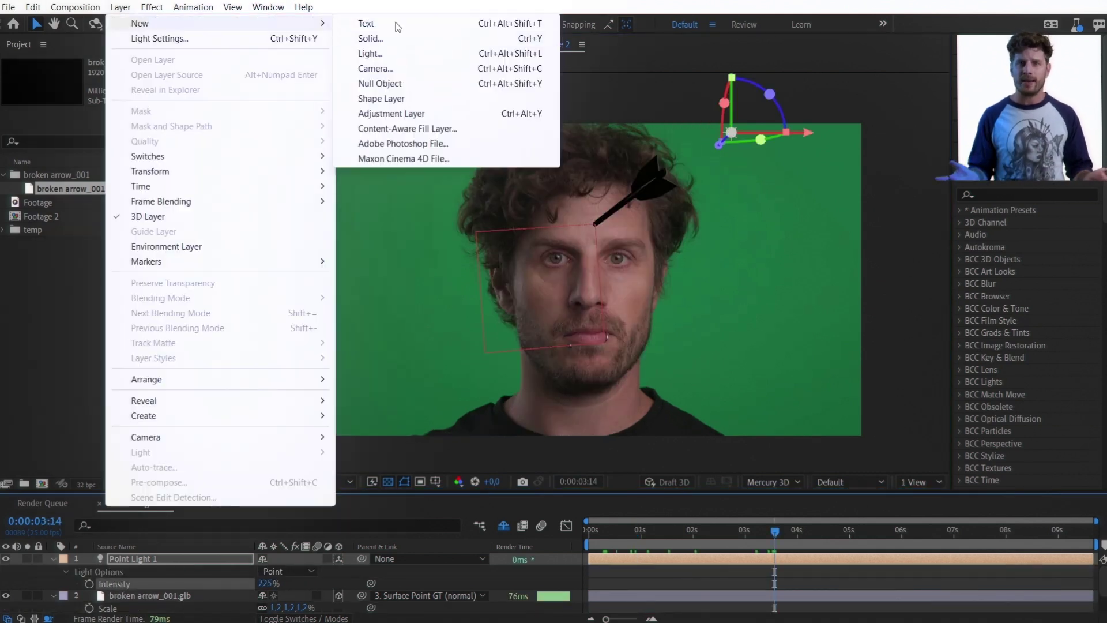
left_click(371, 53)
left_click(807, 249)
left_click(805, 492)
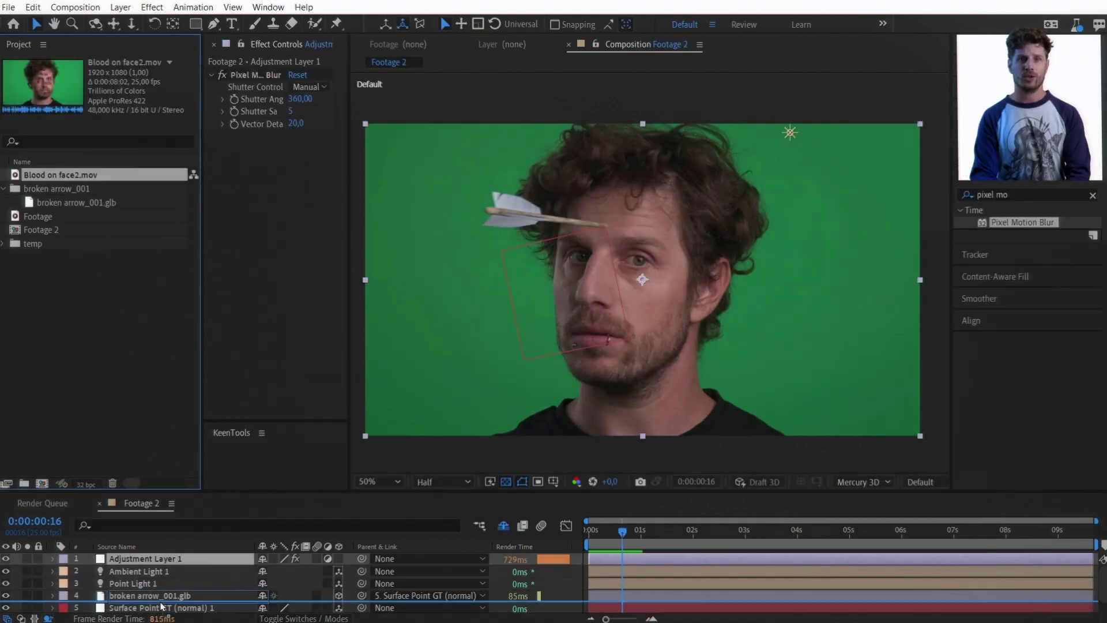
Add Blood on face2.mov to the composition beneath the surface-point null and play back the result
left_click_drag(162, 605, 162, 610)
key("space")
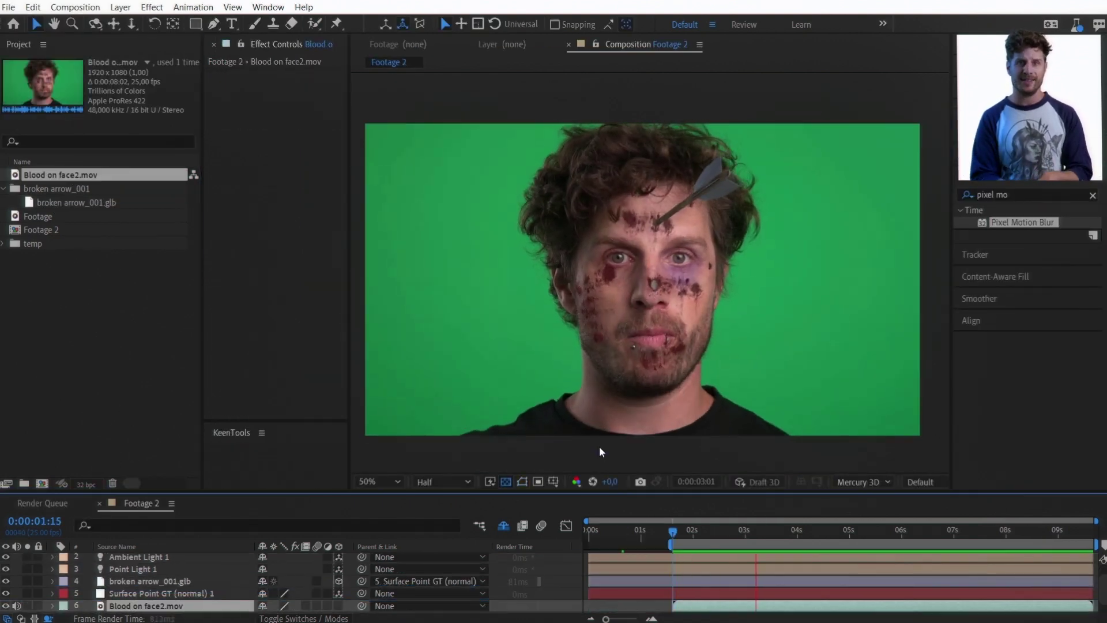